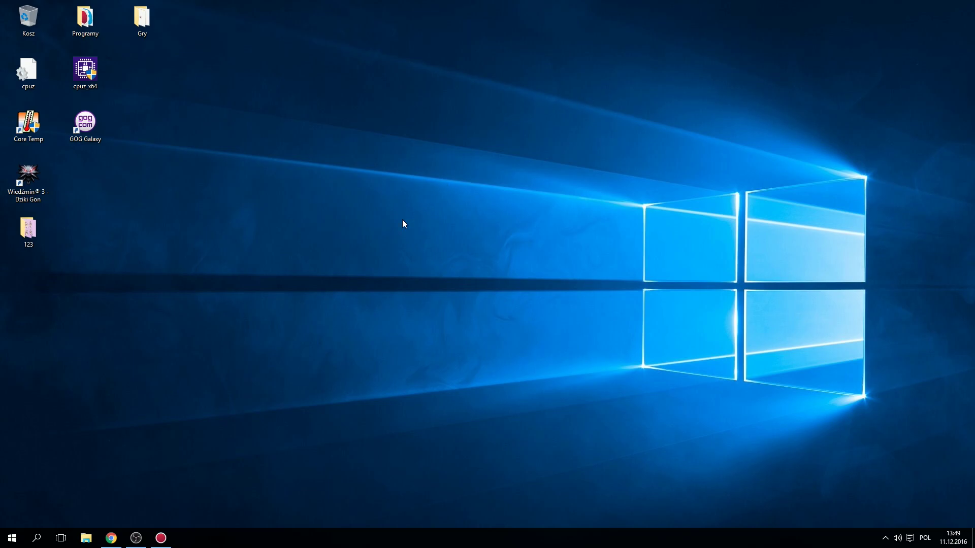
Step: Restore OBS Studio from the taskbar, then switch back to the LiveMSG site in the browser
{"action": "left_click", "coordinate": [137, 536]}
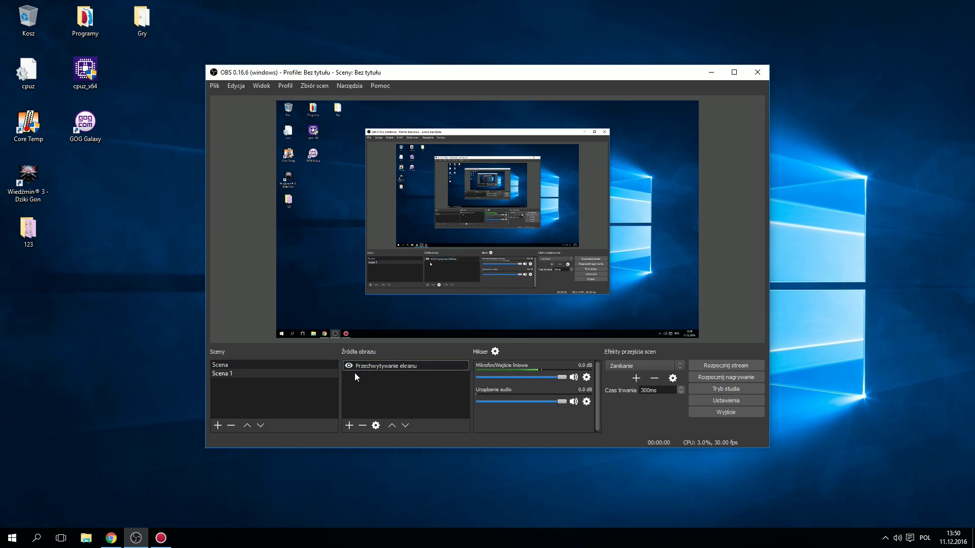
{"action": "left_click", "coordinate": [111, 537]}
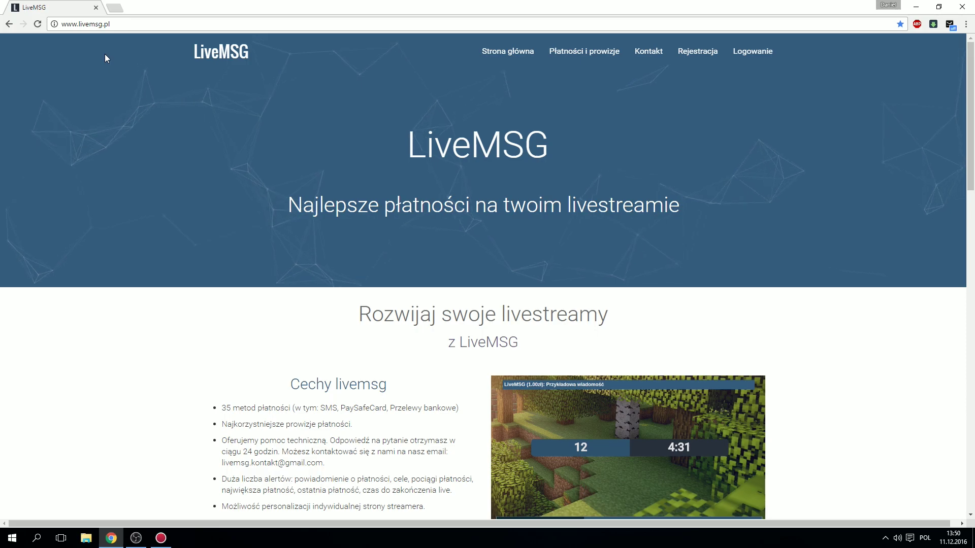
{"action": "scroll", "coordinate": [359, 227], "scroll_direction": "down", "scroll_amount": 1}
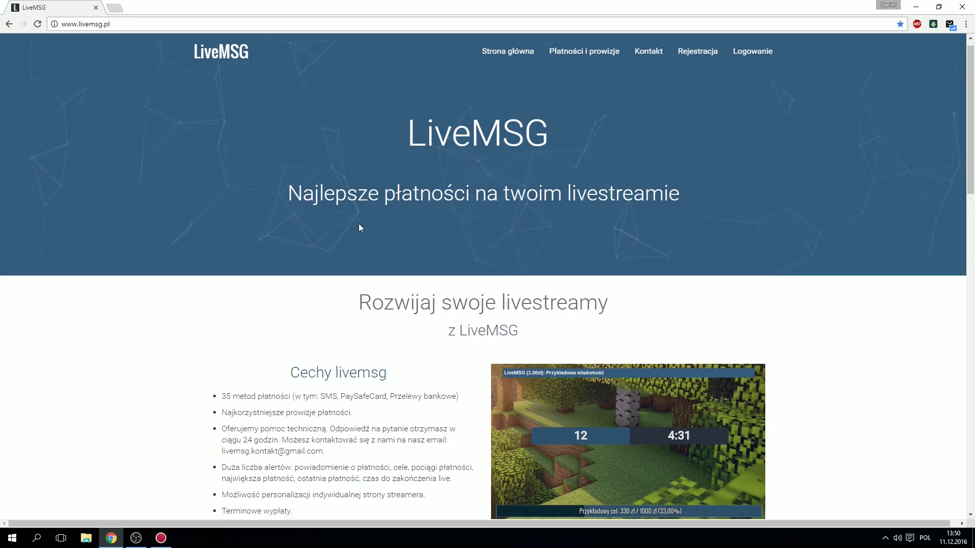
{"action": "scroll", "coordinate": [358, 228], "scroll_direction": "down", "scroll_amount": 5}
{"action": "scroll", "coordinate": [358, 228], "scroll_direction": "up", "scroll_amount": 6}
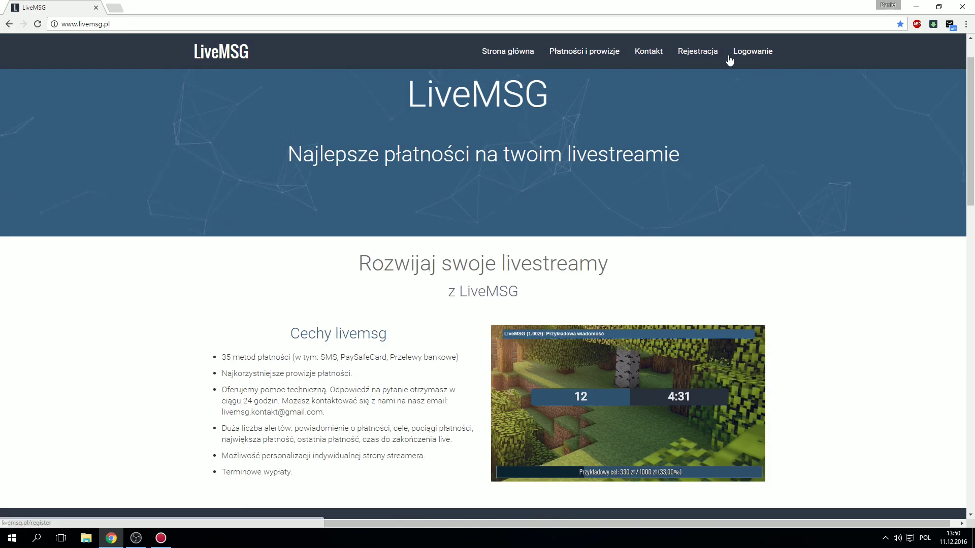
{"action": "scroll", "coordinate": [406, 330], "scroll_direction": "down", "scroll_amount": 3}
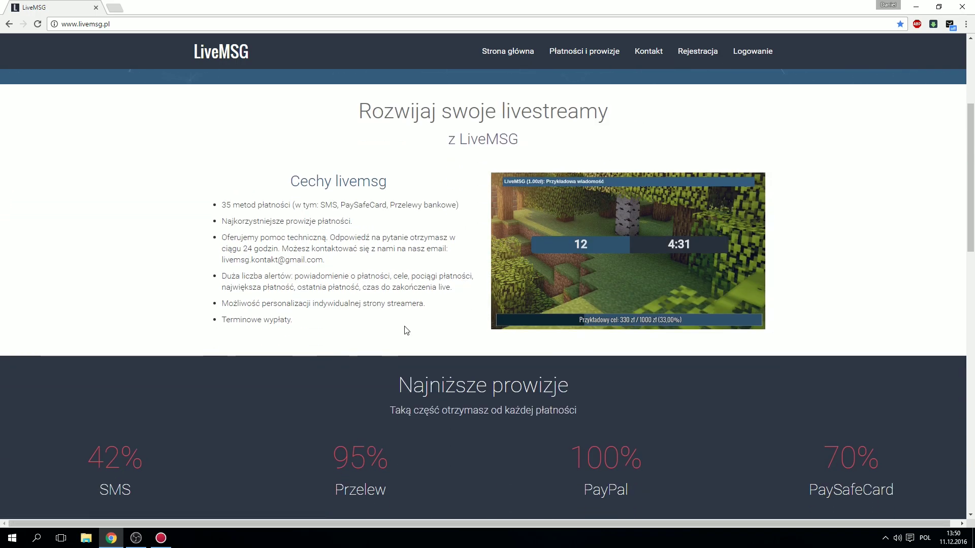
{"action": "scroll", "coordinate": [406, 330], "scroll_direction": "down", "scroll_amount": 1}
{"action": "scroll", "coordinate": [177, 404], "scroll_direction": "down", "scroll_amount": 1}
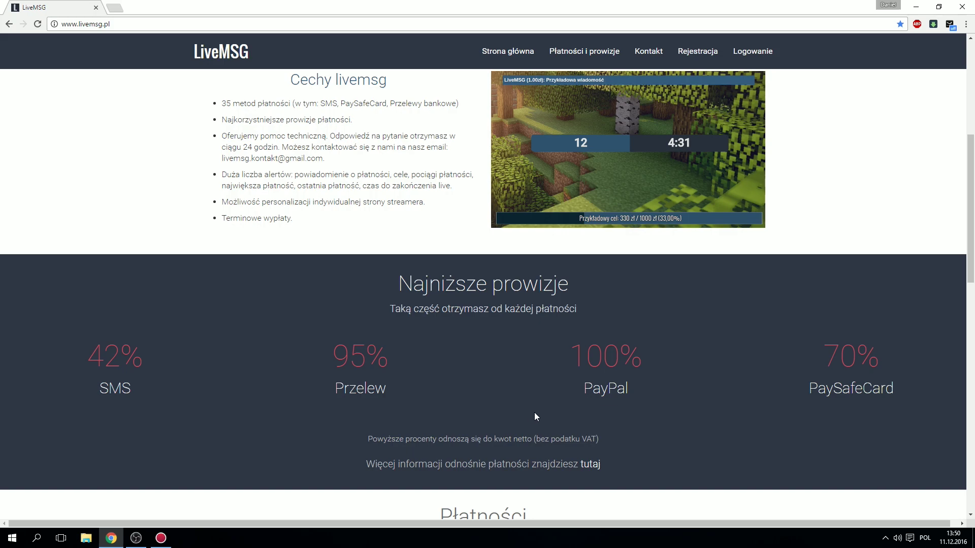
{"action": "scroll", "coordinate": [487, 396], "scroll_direction": "up", "scroll_amount": 2}
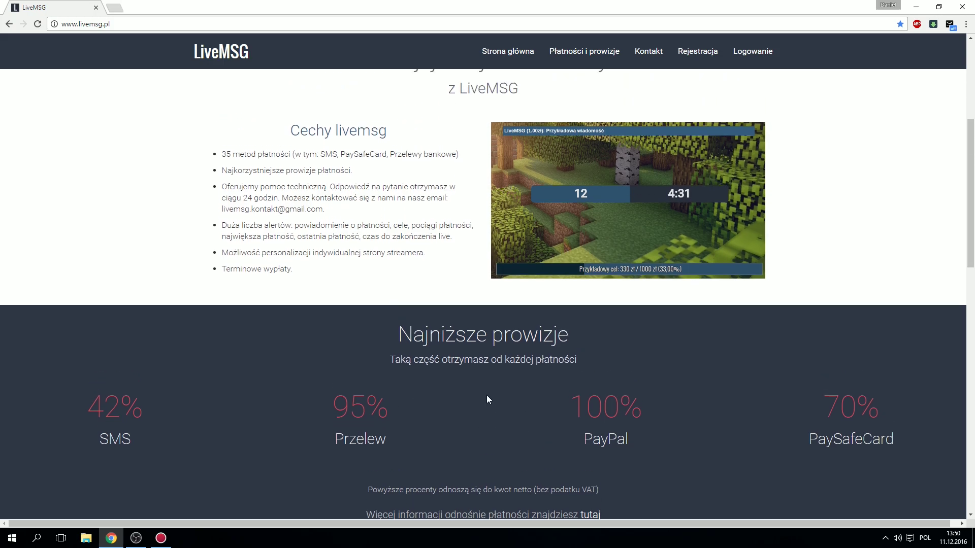
{"action": "scroll", "coordinate": [485, 391], "scroll_direction": "down", "scroll_amount": 2}
{"action": "scroll", "coordinate": [472, 385], "scroll_direction": "up", "scroll_amount": 2}
{"action": "scroll", "coordinate": [459, 382], "scroll_direction": "up", "scroll_amount": 1}
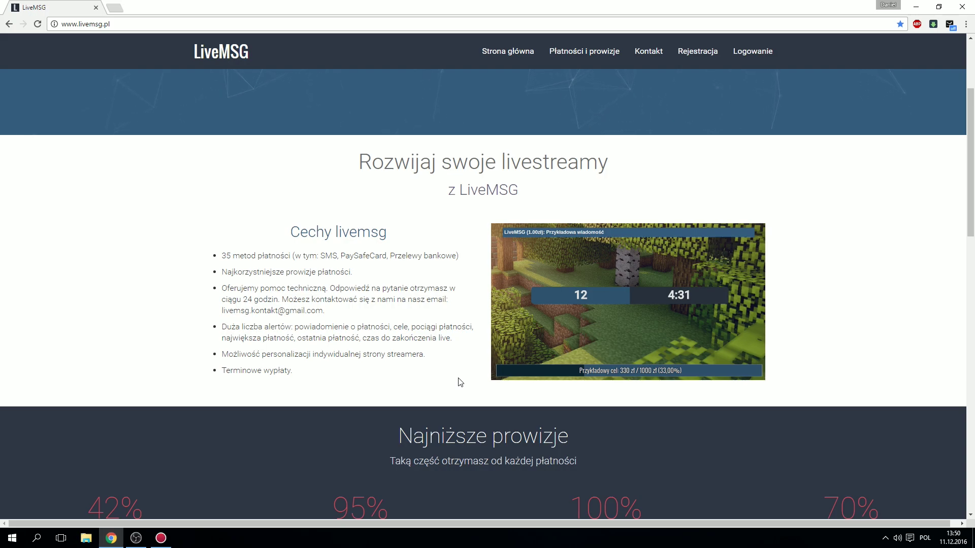
{"action": "scroll", "coordinate": [459, 382], "scroll_direction": "down", "scroll_amount": 2}
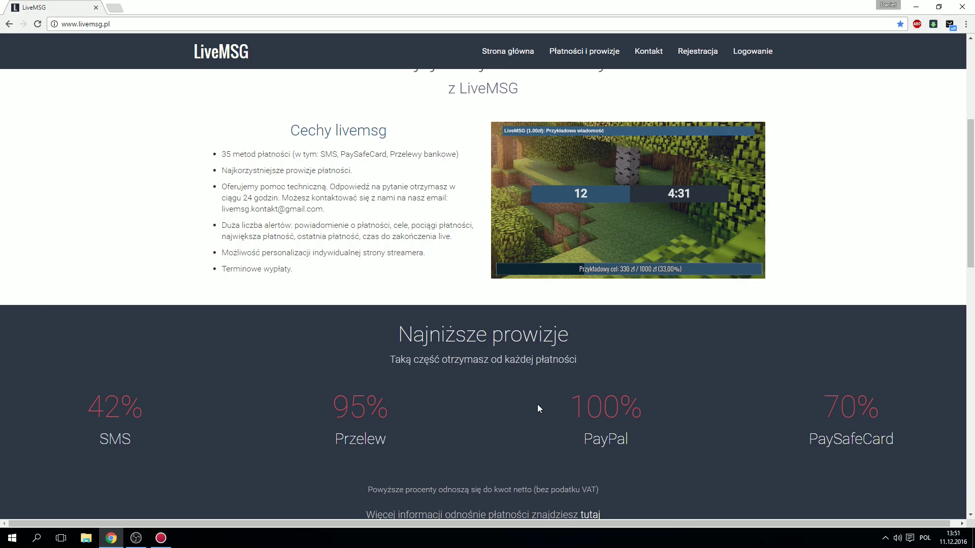
{"action": "scroll", "coordinate": [532, 361], "scroll_direction": "up", "scroll_amount": 5}
{"action": "scroll", "coordinate": [522, 352], "scroll_direction": "down", "scroll_amount": 1}
{"action": "scroll", "coordinate": [522, 348], "scroll_direction": "up", "scroll_amount": 1}
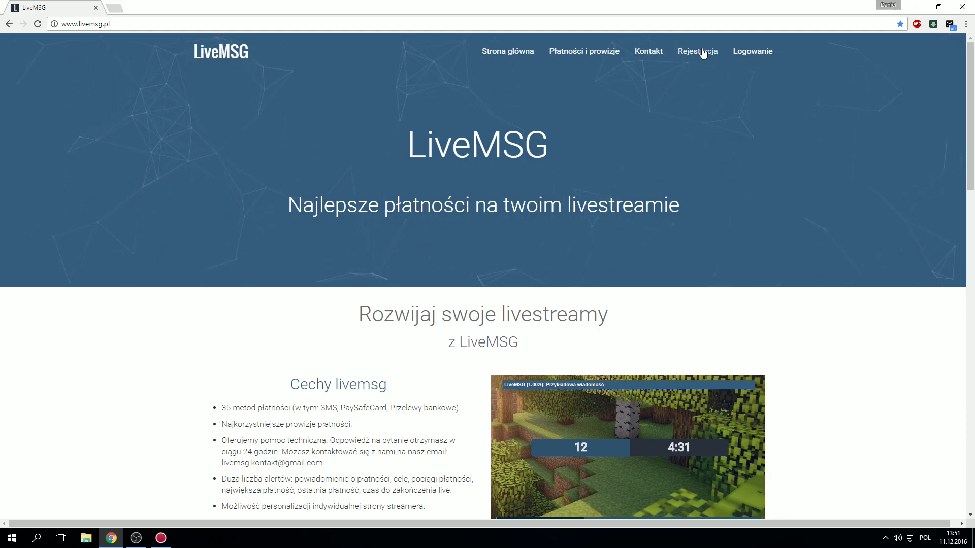
Step: Glance at Rejestracja, go back, and log in through Logowanie with the saved credentials
{"action": "left_click", "coordinate": [701, 50]}
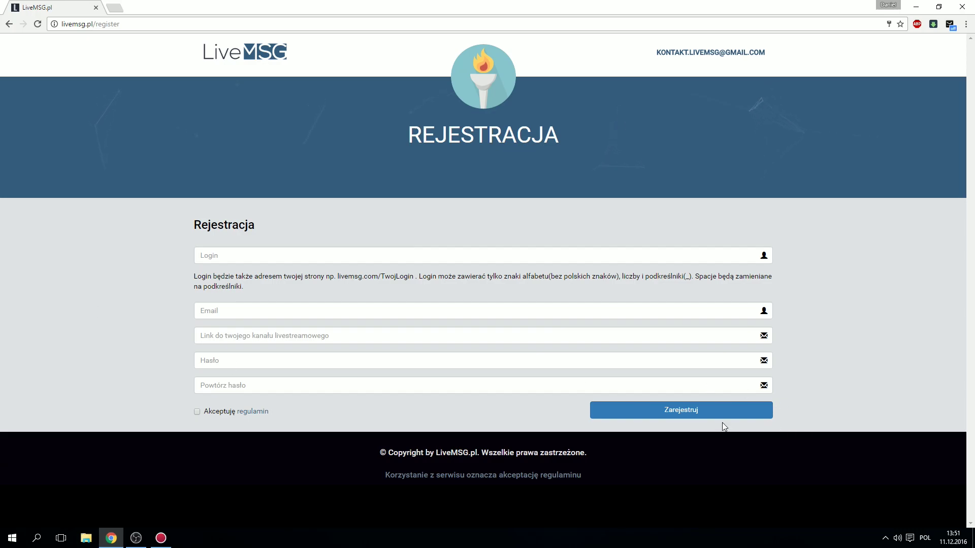
{"action": "left_click", "coordinate": [5, 25]}
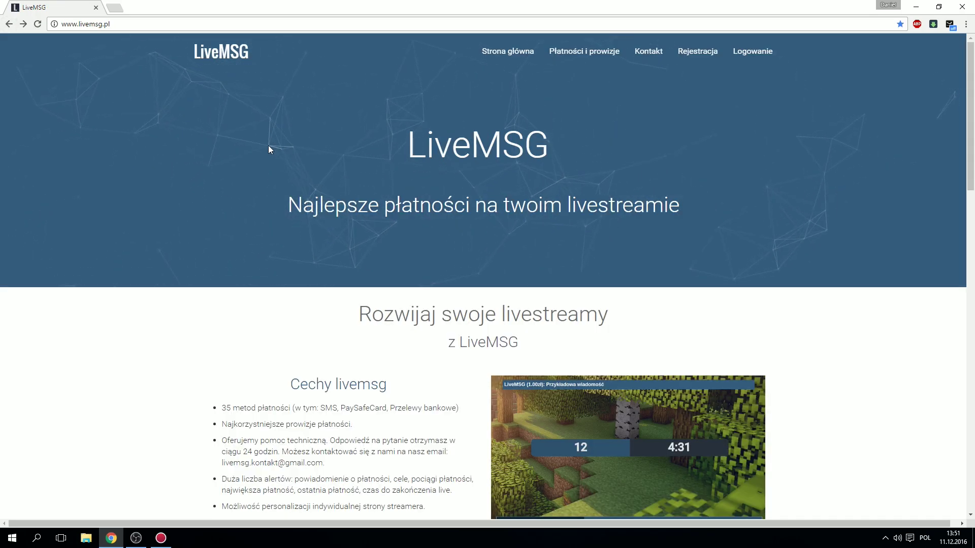
{"action": "left_click", "coordinate": [740, 55]}
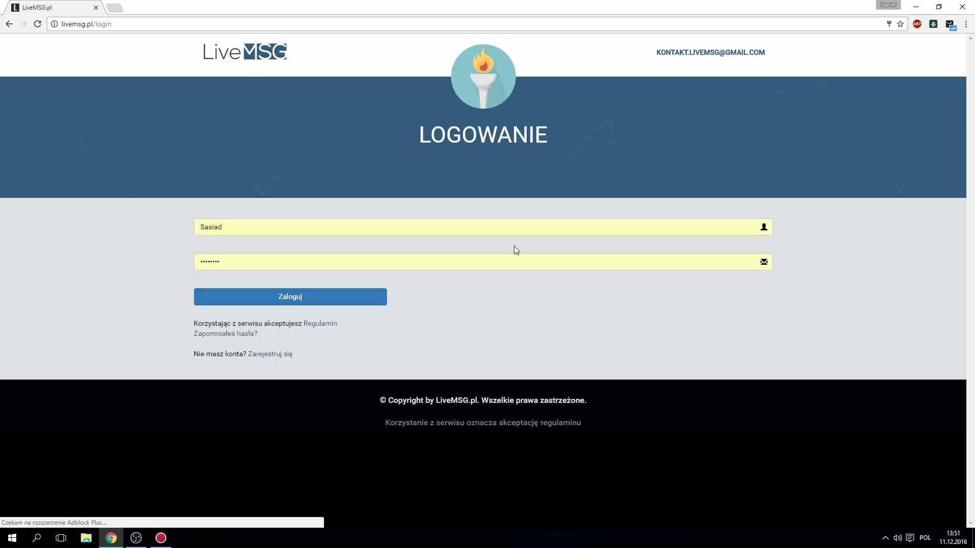
{"action": "left_click", "coordinate": [283, 301]}
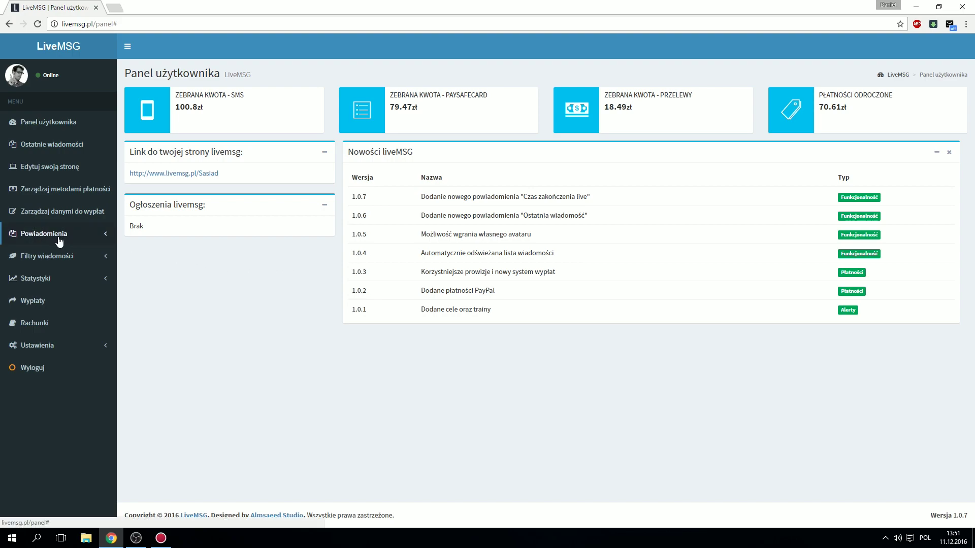
Step: Review the Rachunki and Wypłaty pages, then open Statystyki > Spis top donatorów
{"action": "left_click", "coordinate": [60, 341]}
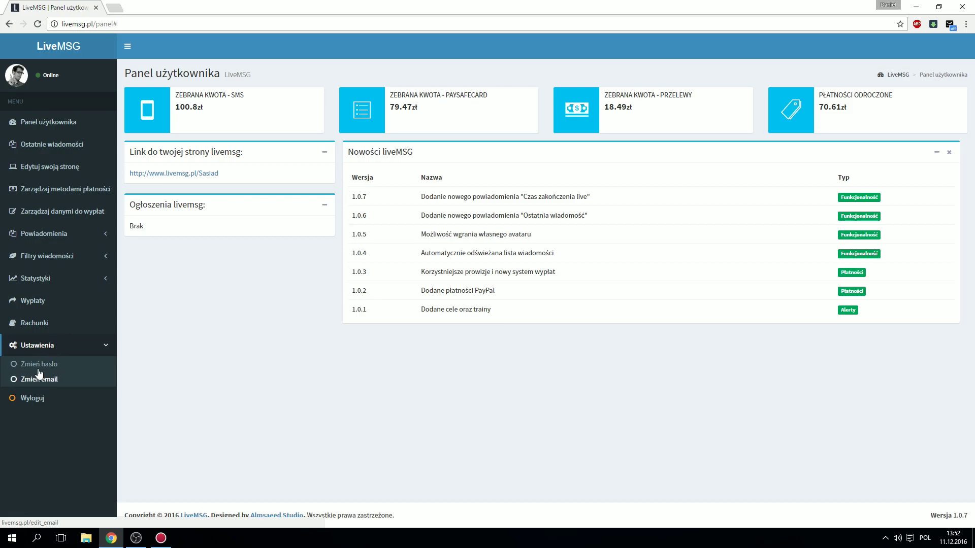
{"action": "left_click", "coordinate": [39, 326]}
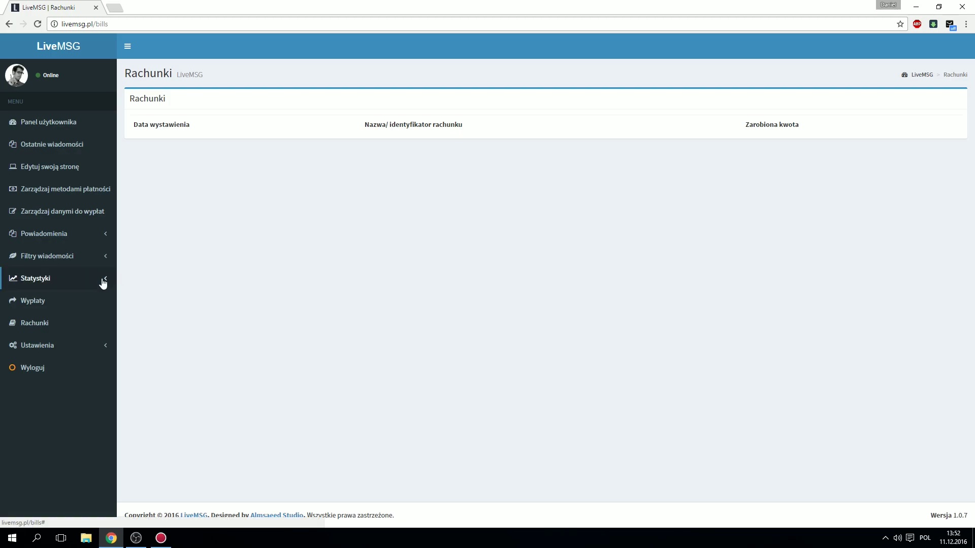
{"action": "left_click", "coordinate": [87, 297]}
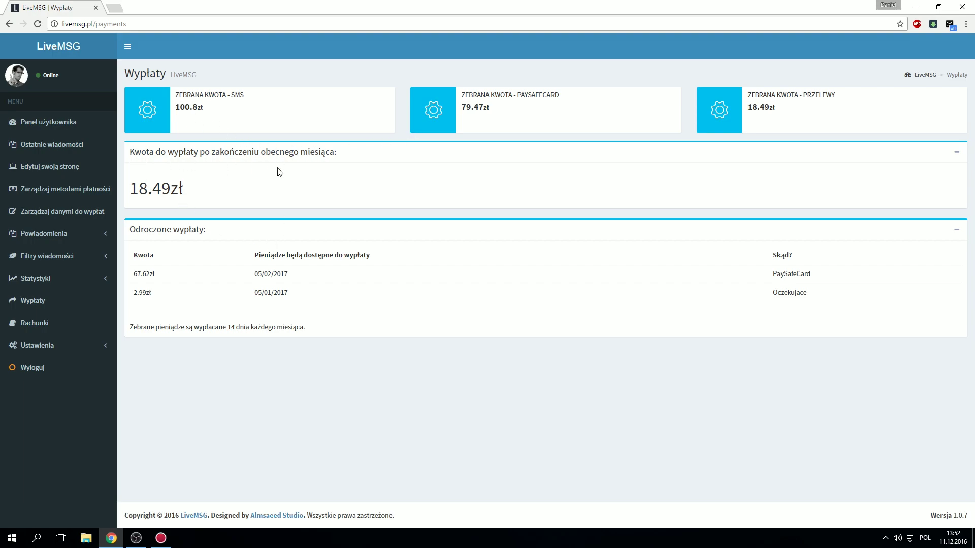
{"action": "left_click_drag", "start_coordinate": [204, 107], "coordinate": [175, 95]}
{"action": "left_click", "coordinate": [212, 111]}
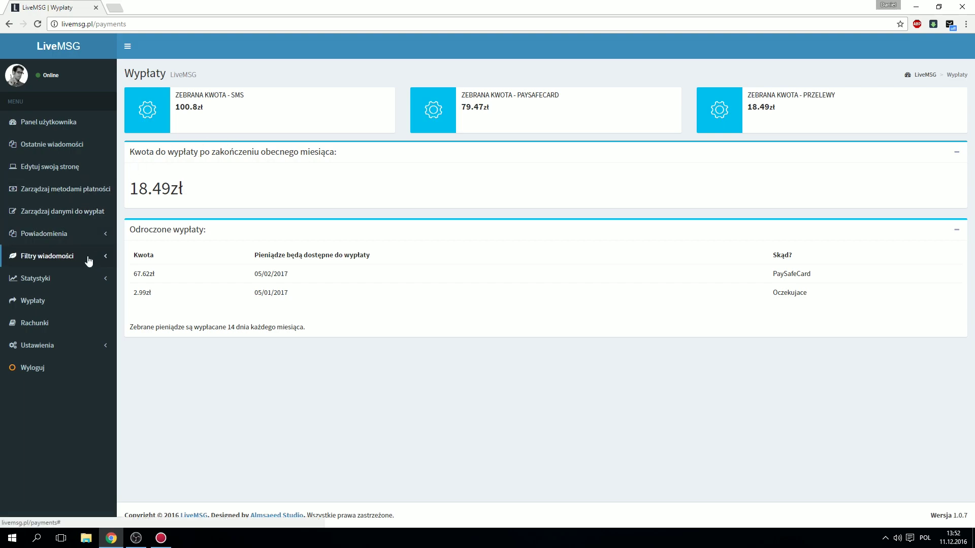
{"action": "left_click", "coordinate": [76, 280]}
{"action": "left_click", "coordinate": [71, 299]}
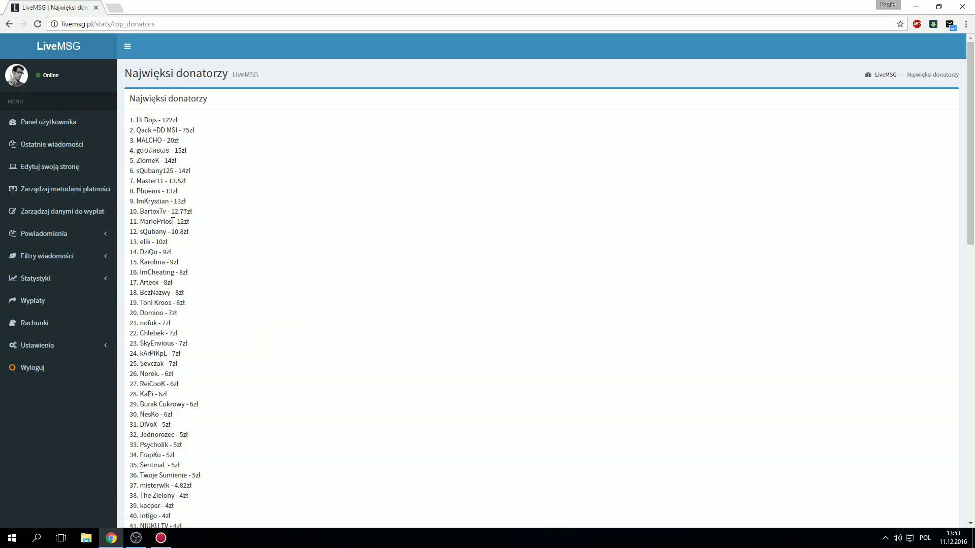
Step: Expand Filtry wiadomości and Powiadomienia, then open Zarządzaj danymi do wypłat
{"action": "scroll", "coordinate": [279, 285], "scroll_direction": "down", "scroll_amount": 11}
{"action": "scroll", "coordinate": [276, 286], "scroll_direction": "up", "scroll_amount": 6}
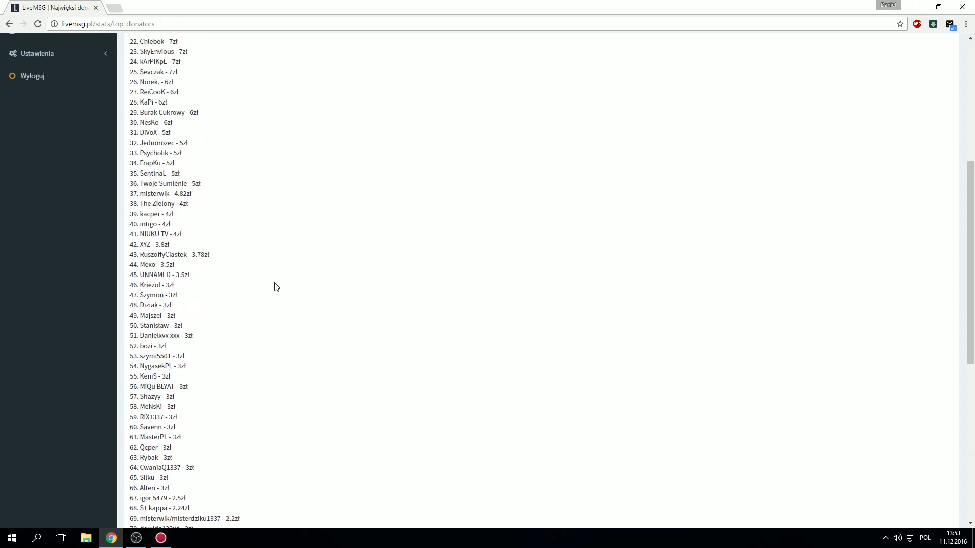
{"action": "scroll", "coordinate": [274, 285], "scroll_direction": "up", "scroll_amount": 6}
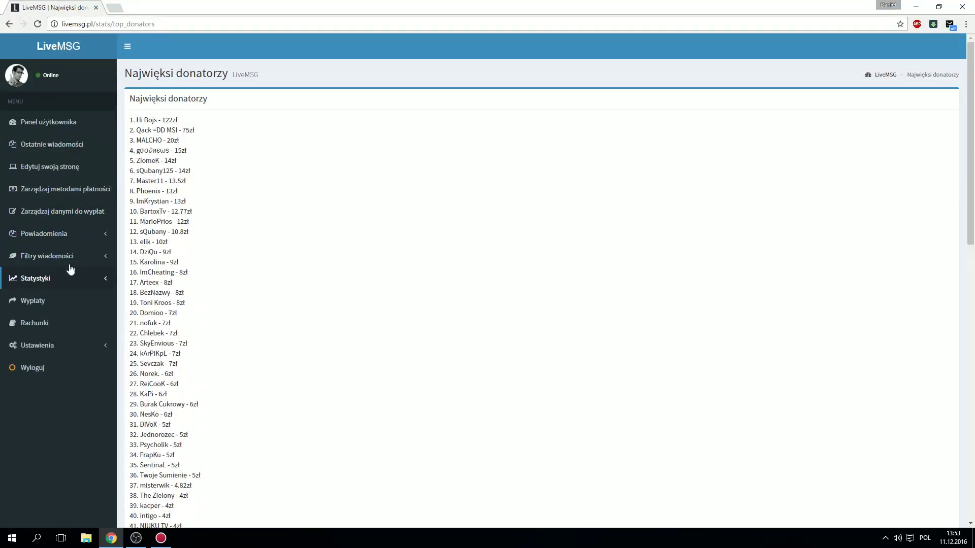
{"action": "left_click", "coordinate": [59, 269]}
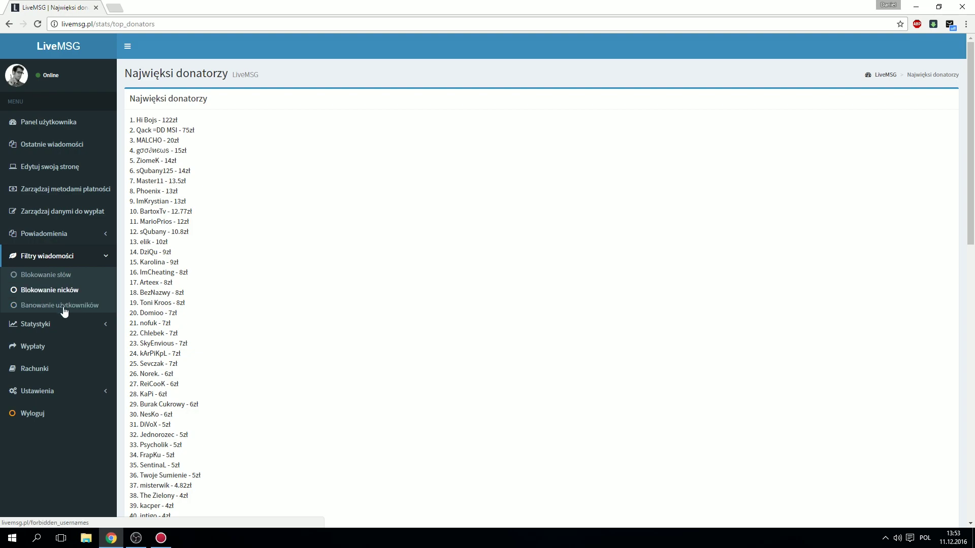
{"action": "left_click", "coordinate": [44, 235]}
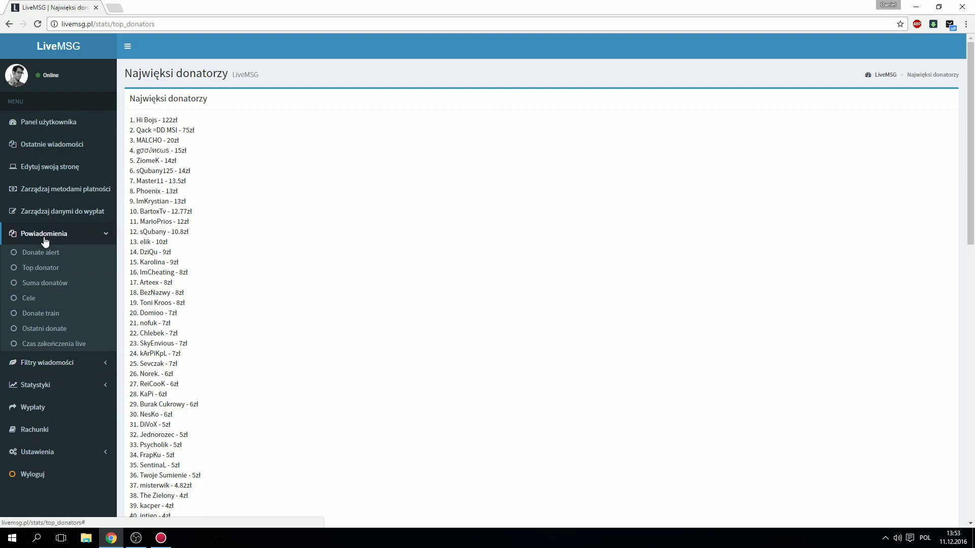
{"action": "left_click", "coordinate": [44, 238]}
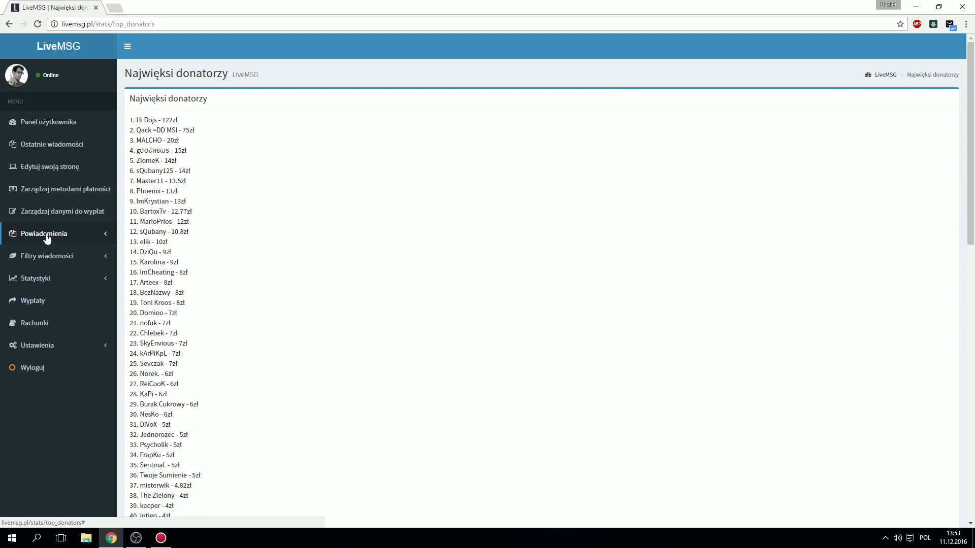
{"action": "left_click", "coordinate": [49, 215]}
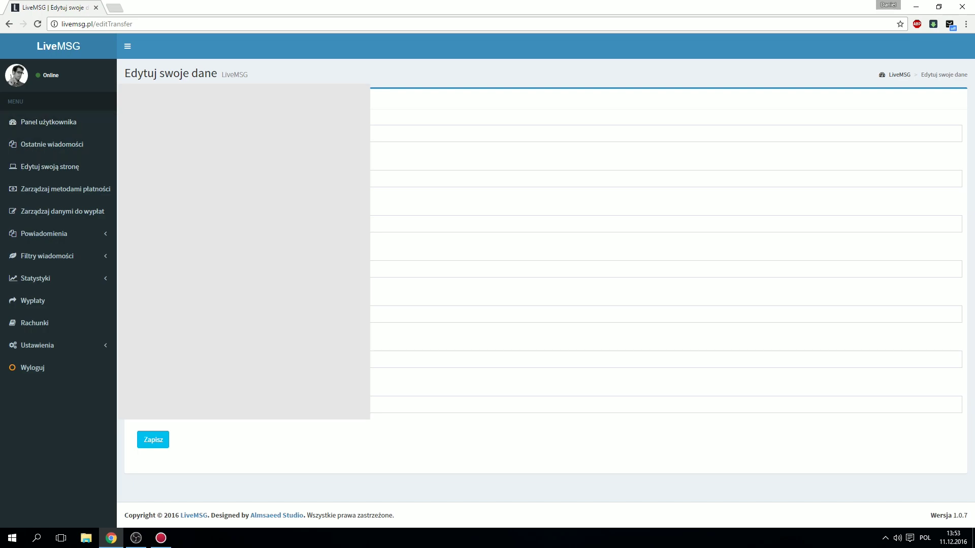
Step: View Zarządzaj metodami płatności, then open Edytuj swoją stronę
{"action": "left_click", "coordinate": [84, 195]}
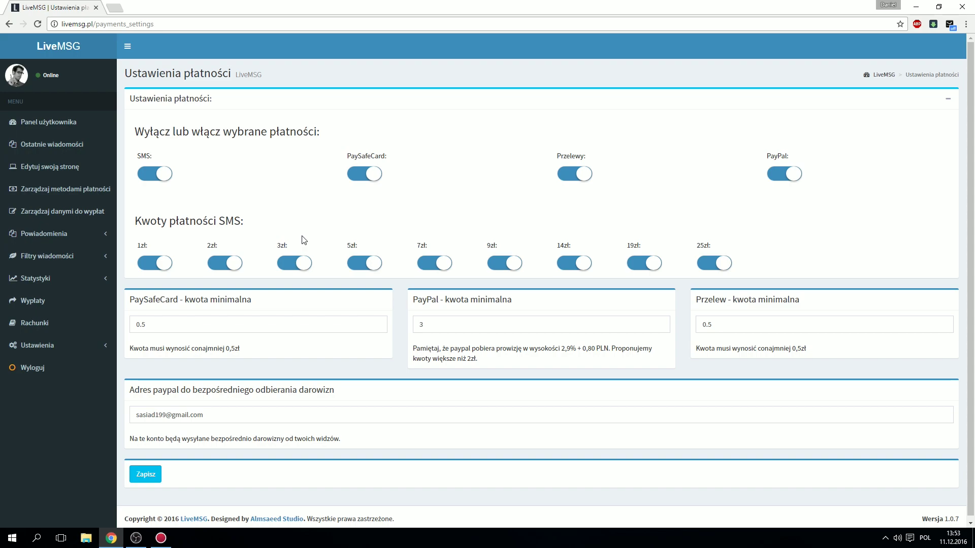
{"action": "scroll", "coordinate": [303, 240], "scroll_direction": "down", "scroll_amount": 1}
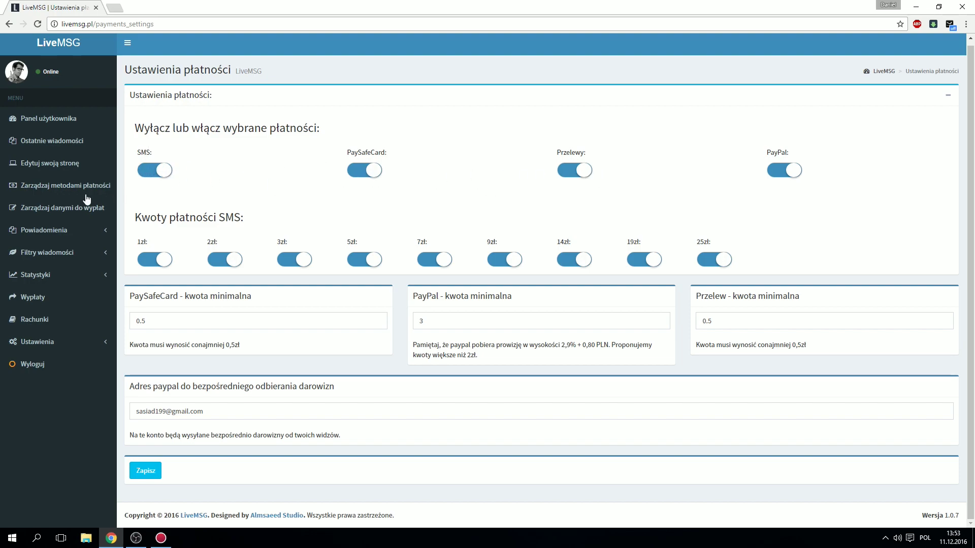
{"action": "left_click", "coordinate": [58, 167]}
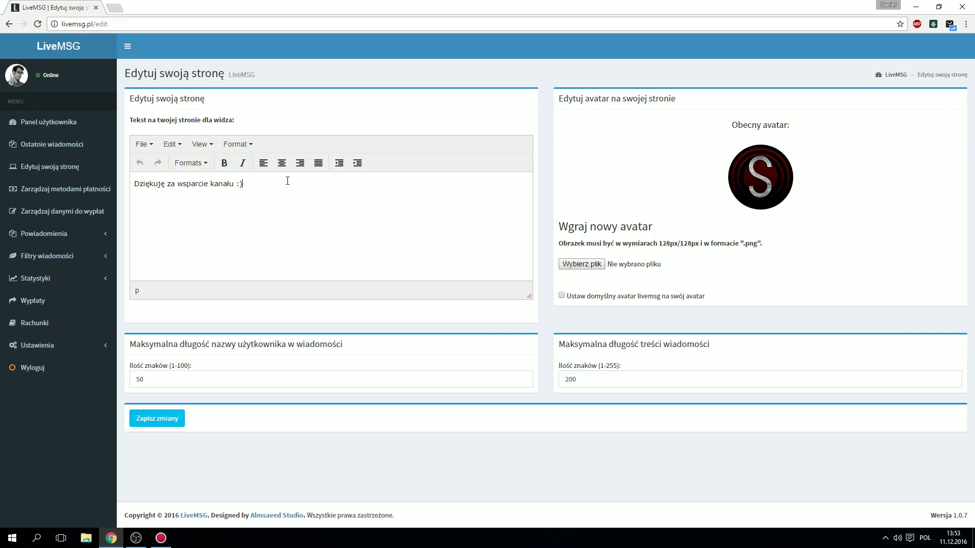
Step: Select and then deselect the greeting 'Dziękuję za wsparcie kanału :)' in the page editor
{"action": "left_click", "coordinate": [244, 214]}
{"action": "left_click_drag", "start_coordinate": [249, 192], "coordinate": [133, 185]}
{"action": "left_click", "coordinate": [252, 219]}
Step: Open Ostatnie wiadomości and expand the Powiadomienia widget list
{"action": "left_click", "coordinate": [58, 147]}
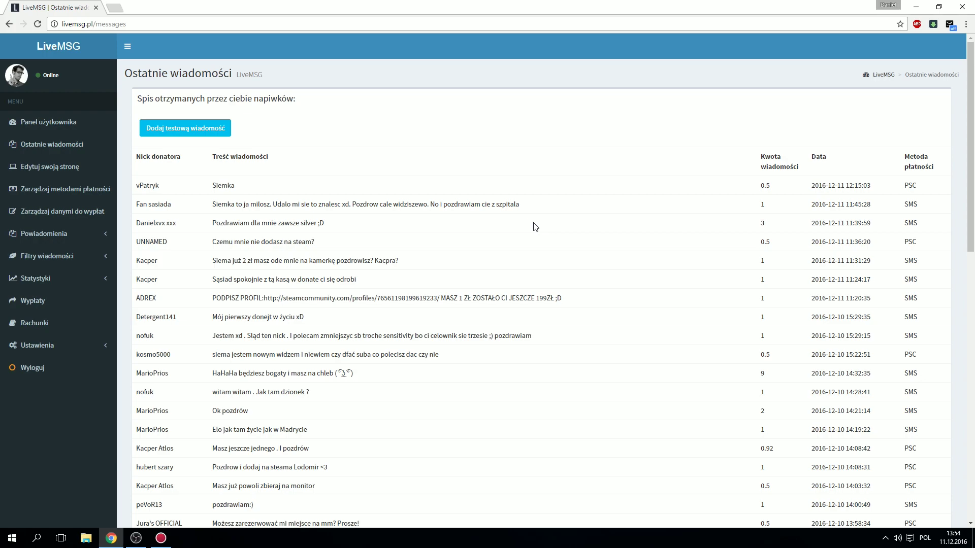
{"action": "scroll", "coordinate": [531, 229], "scroll_direction": "down", "scroll_amount": 1}
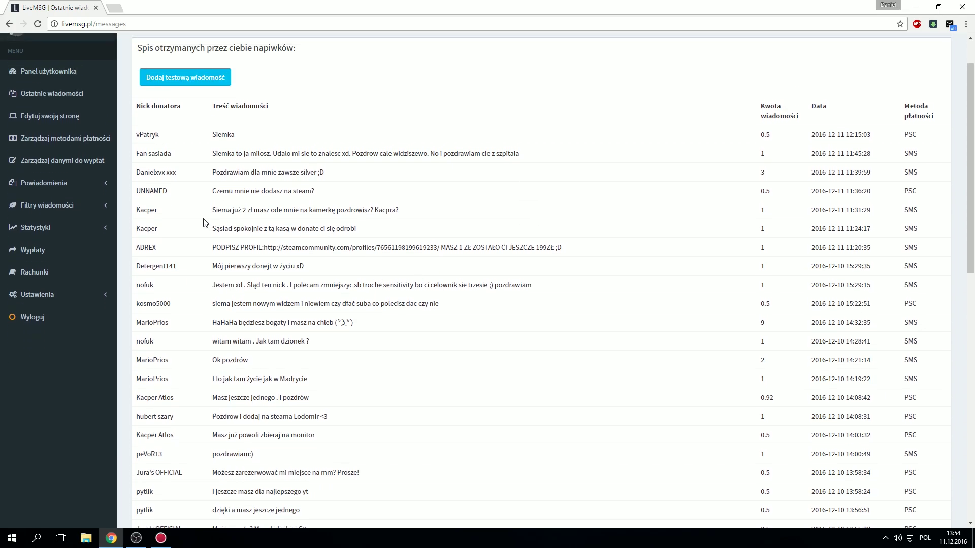
{"action": "left_click", "coordinate": [65, 185]}
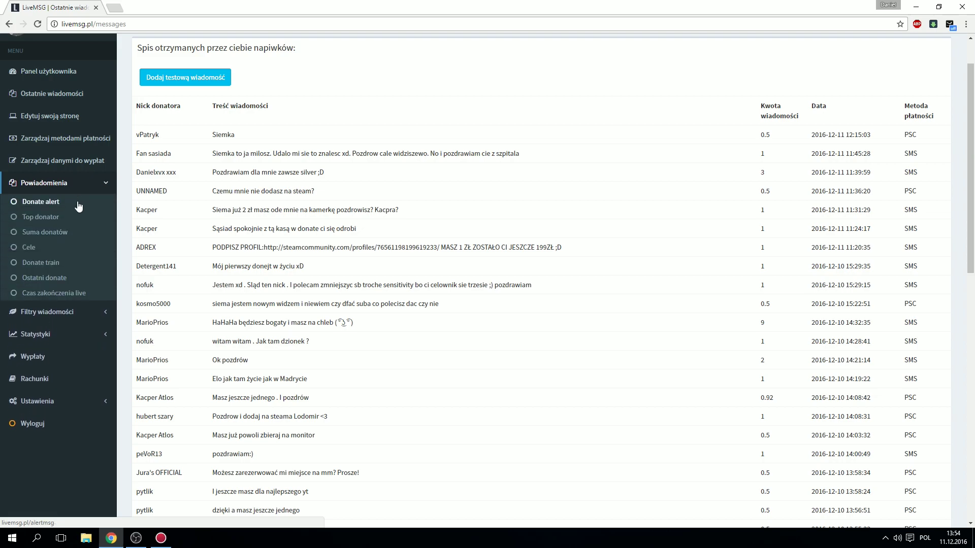
Step: Open the Donate alert settings and preview its alert sound, restoring full preview volume
{"action": "left_click", "coordinate": [64, 202]}
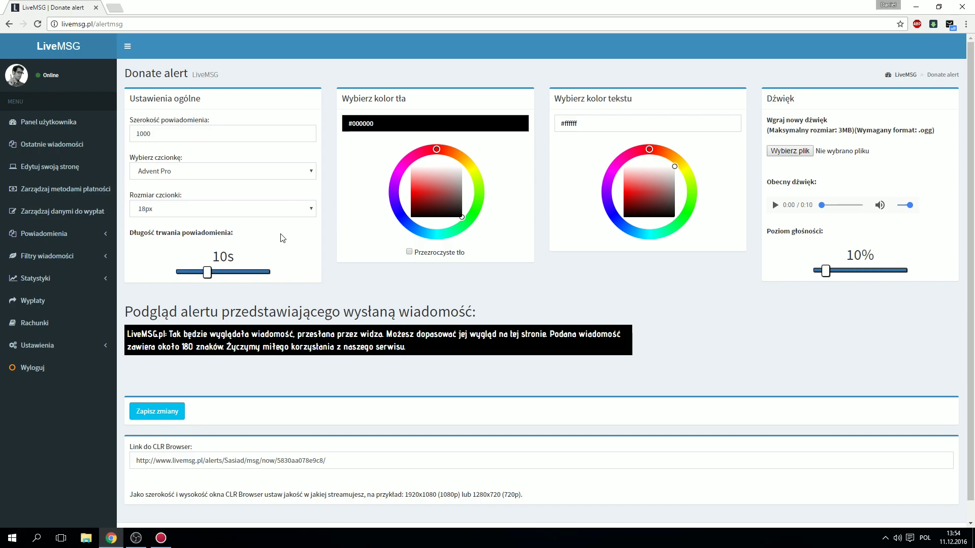
{"action": "scroll", "coordinate": [296, 243], "scroll_direction": "down", "scroll_amount": 1}
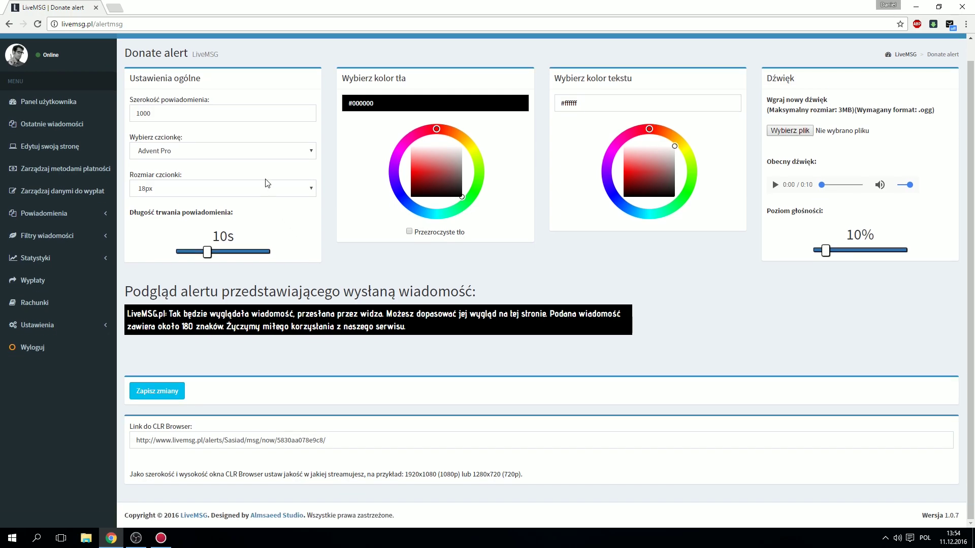
{"action": "scroll", "coordinate": [263, 175], "scroll_direction": "up", "scroll_amount": 1}
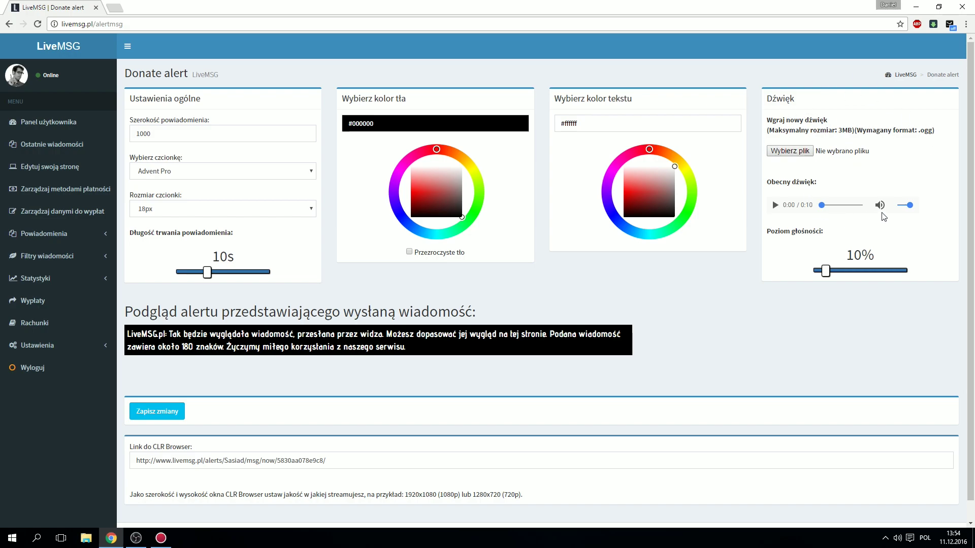
{"action": "left_click_drag", "start_coordinate": [910, 206], "coordinate": [902, 206]}
{"action": "left_click", "coordinate": [774, 205]}
{"action": "left_click", "coordinate": [776, 207]}
{"action": "left_click_drag", "start_coordinate": [902, 206], "coordinate": [912, 206]}
Step: Select the Donate alert's 'Link do CLR Browser' URL
{"action": "left_click_drag", "start_coordinate": [766, 231], "coordinate": [841, 249]}
{"action": "left_click", "coordinate": [841, 248]}
{"action": "scroll", "coordinate": [254, 285], "scroll_direction": "down", "scroll_amount": 1}
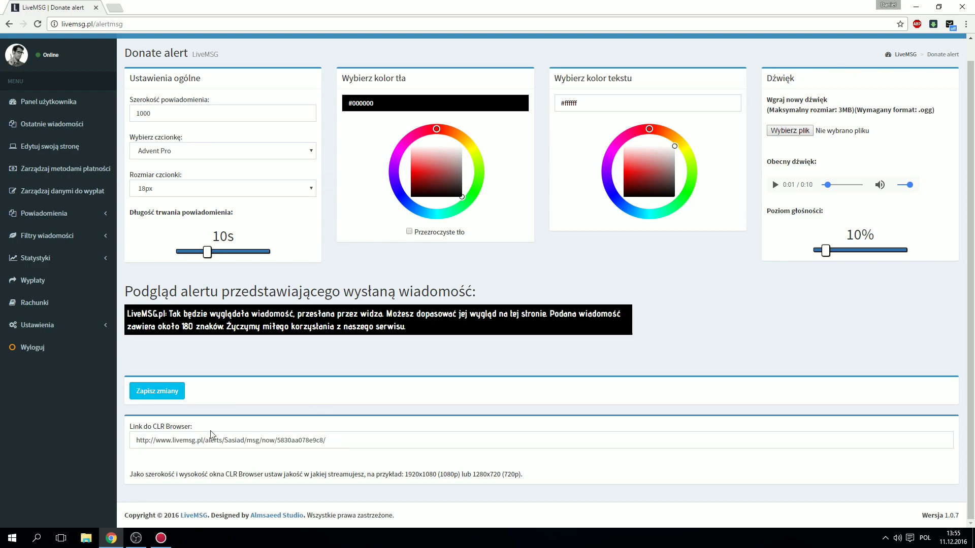
{"action": "left_click_drag", "start_coordinate": [134, 439], "coordinate": [360, 446]}
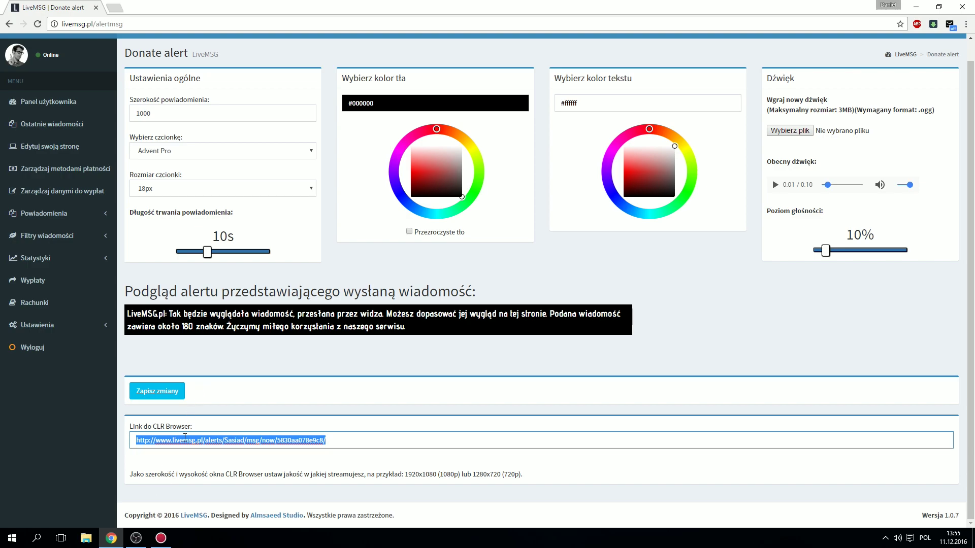
Step: In OBS, add a BrowserSource with the default name pointing to the pasted donate alert URL
{"action": "left_click", "coordinate": [135, 538]}
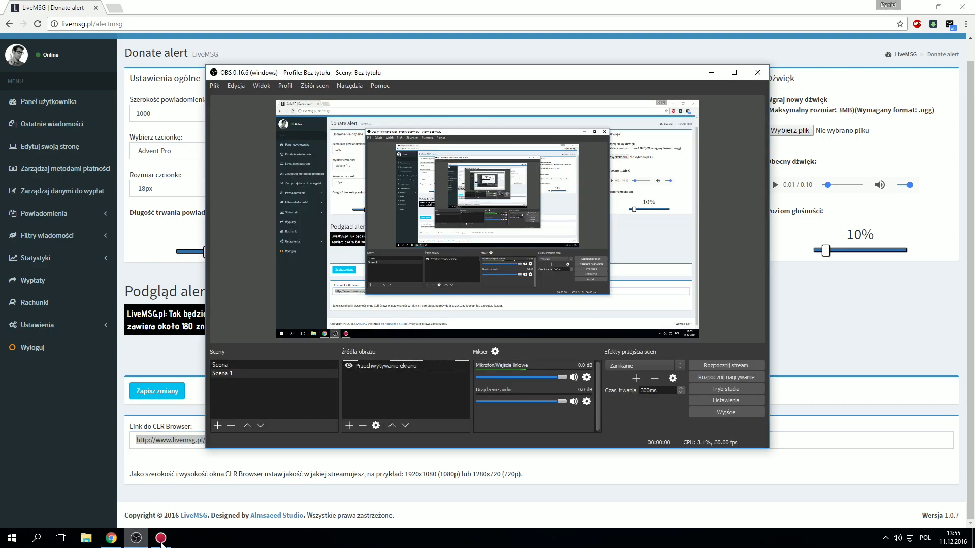
{"action": "right_click", "coordinate": [366, 390]}
{"action": "mouse_move", "coordinate": [373, 391]}
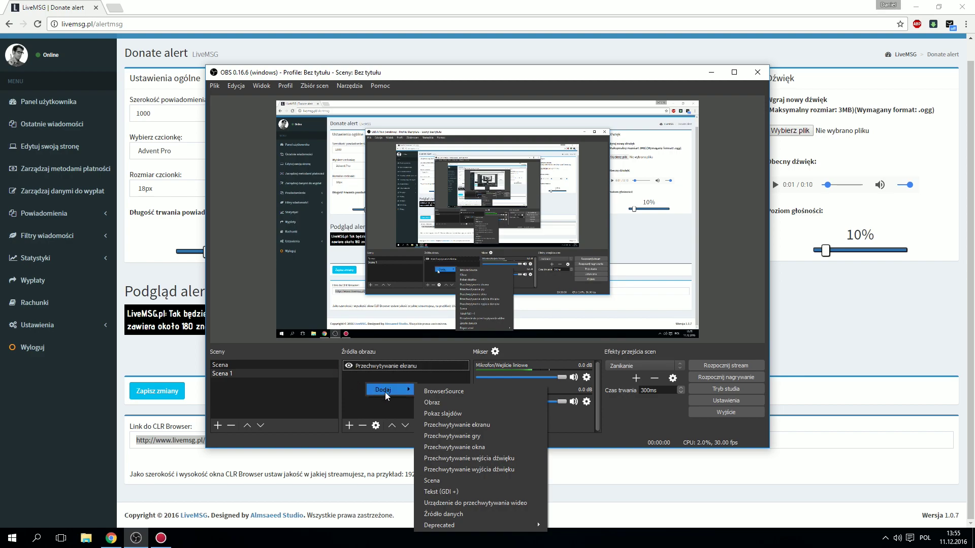
{"action": "left_click", "coordinate": [426, 392]}
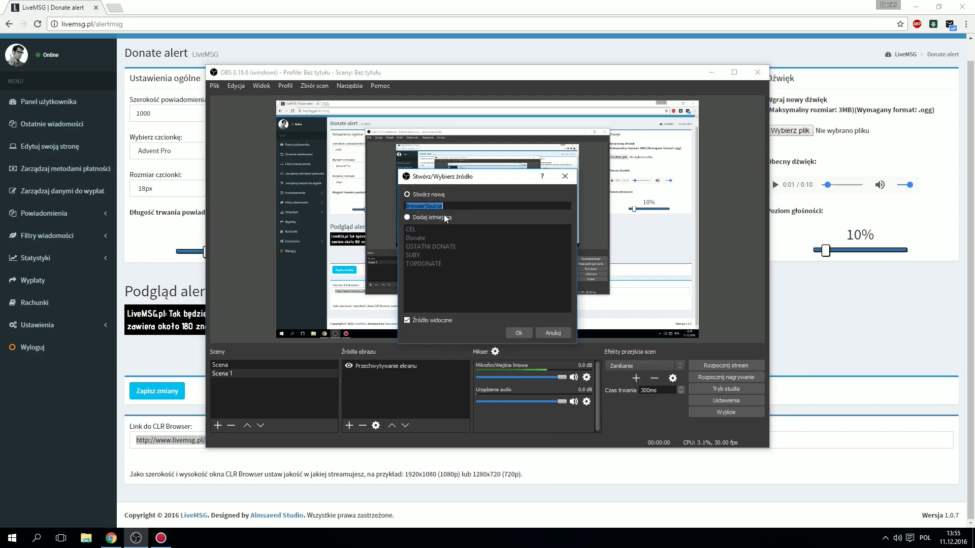
{"action": "left_click", "coordinate": [519, 332]}
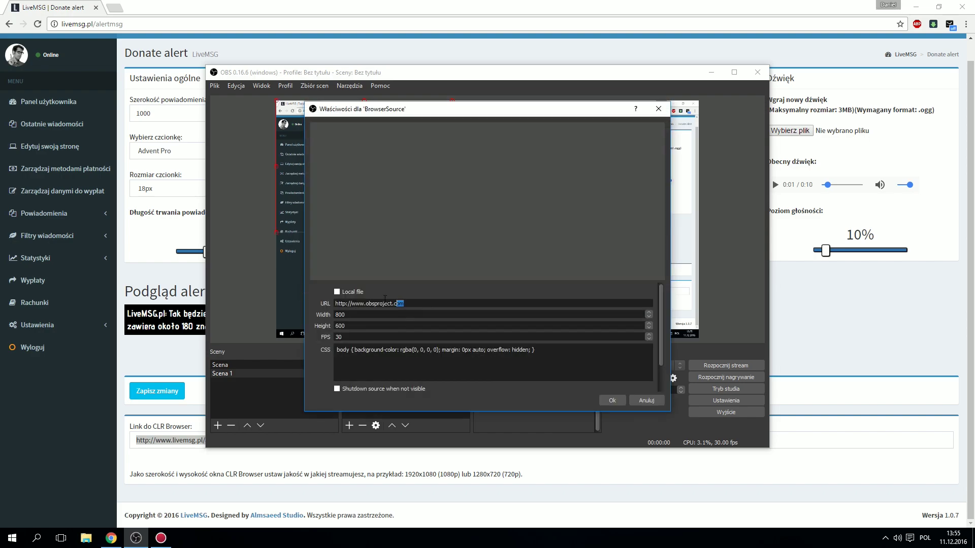
{"action": "key", "text": "ctrl+a"}
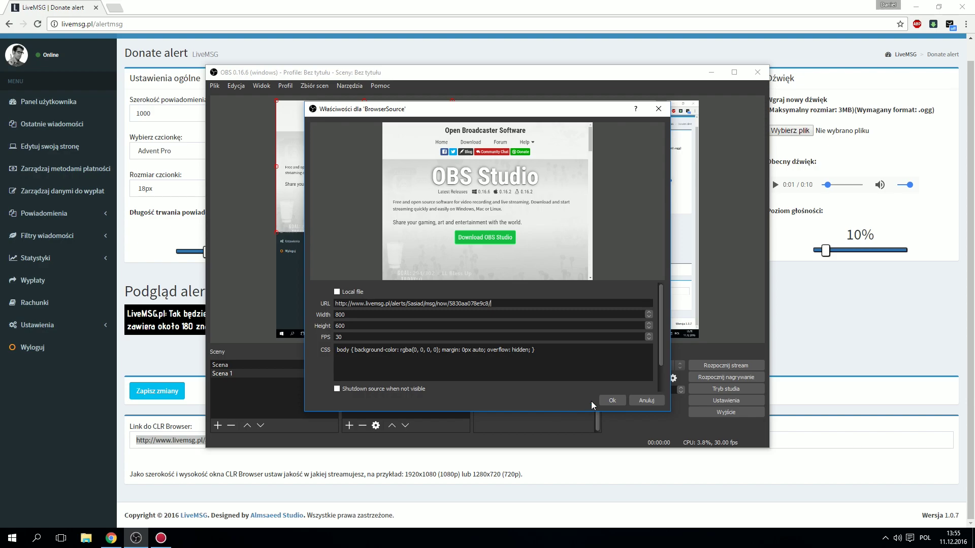
{"action": "left_click", "coordinate": [612, 400]}
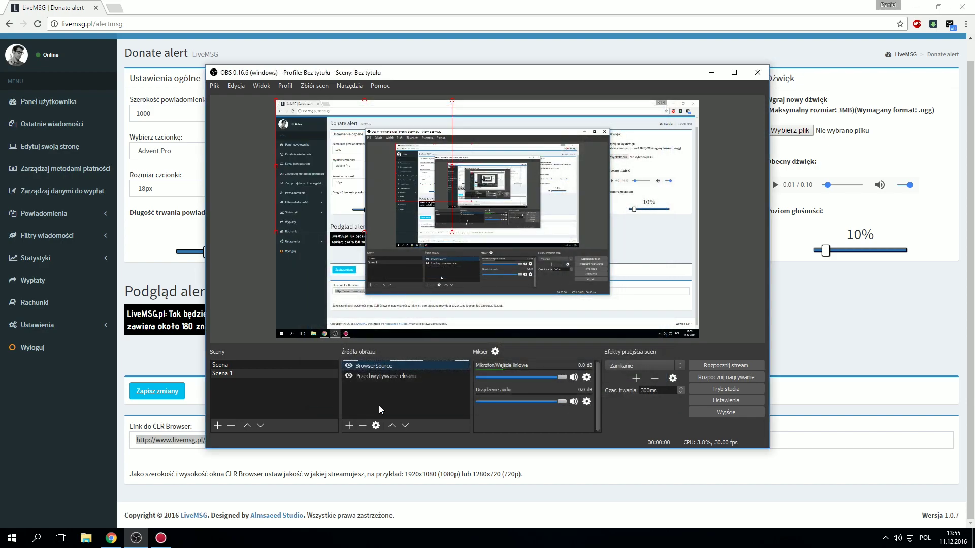
Step: Nudge the BrowserSource in the preview and move the OBS window aside to reveal LiveMSG
{"action": "mouse_move", "coordinate": [345, 192]}
{"action": "left_mouse_down"}
{"action": "mouse_move", "coordinate": [396, 224]}
{"action": "mouse_move", "coordinate": [364, 192]}
{"action": "left_mouse_up"}
{"action": "left_click", "coordinate": [374, 366]}
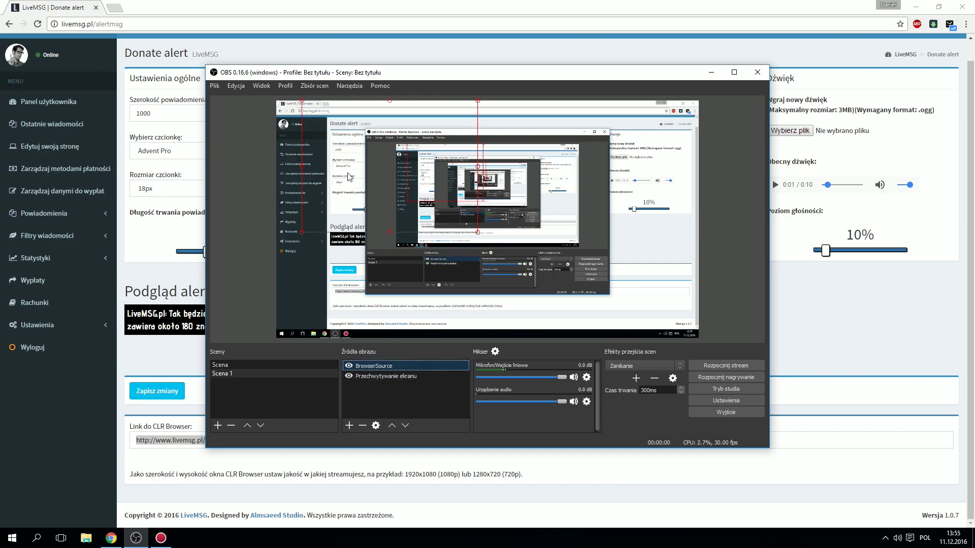
{"action": "left_click_drag", "start_coordinate": [360, 75], "coordinate": [546, 60]}
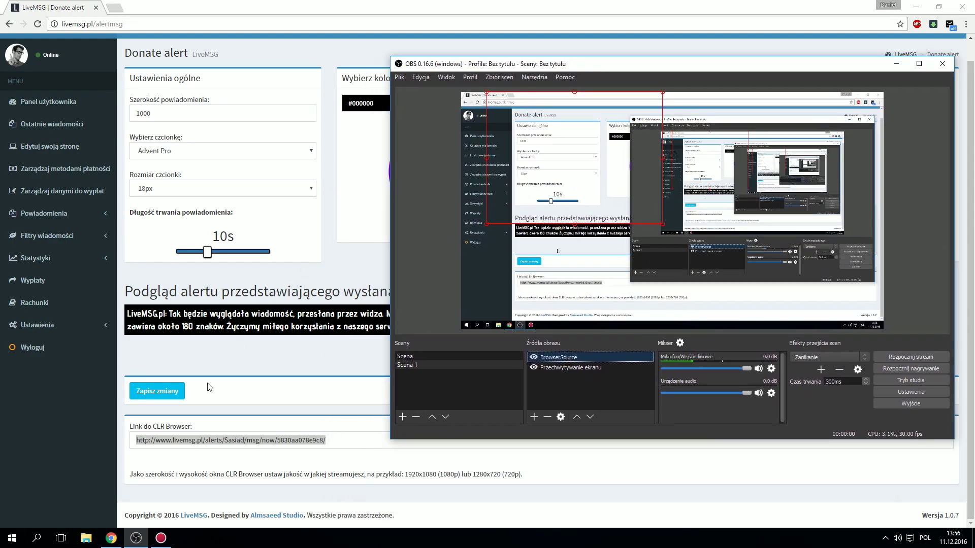
{"action": "left_click", "coordinate": [146, 338]}
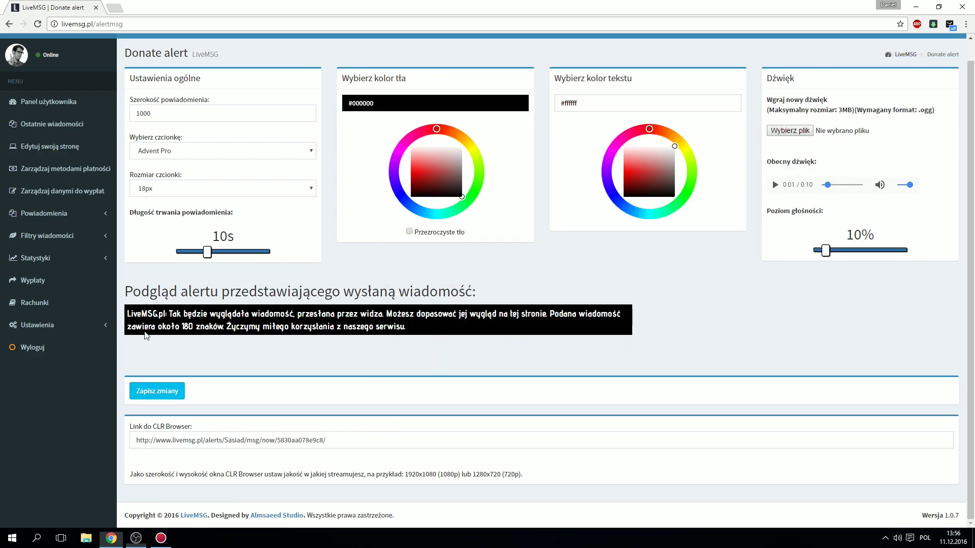
{"action": "left_click_drag", "start_coordinate": [173, 291], "coordinate": [369, 281]}
{"action": "left_click", "coordinate": [369, 281]}
Step: Reposition the BrowserSource in the OBS preview, select Przechwytywanie ekranu, and return to LiveMSG
{"action": "left_click", "coordinate": [136, 538]}
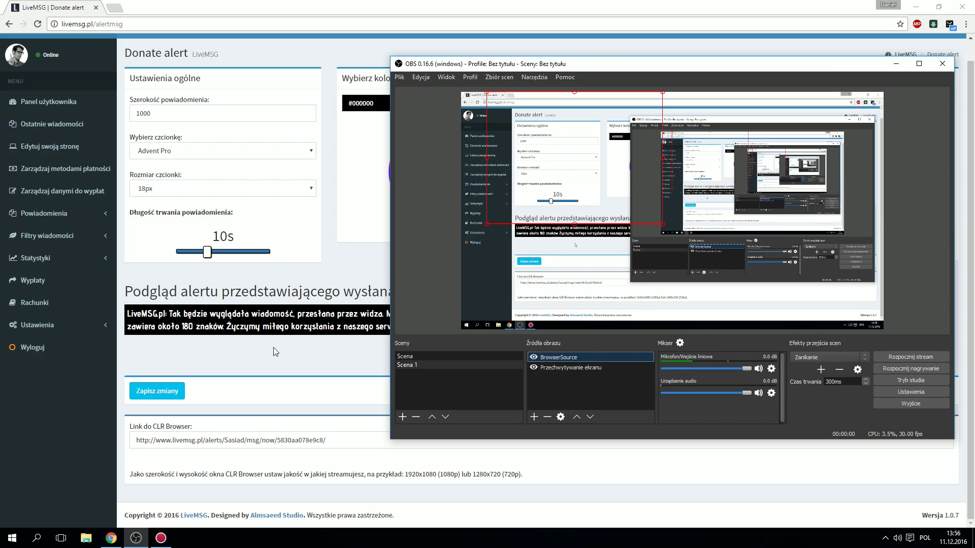
{"action": "left_click_drag", "start_coordinate": [651, 223], "coordinate": [763, 279]}
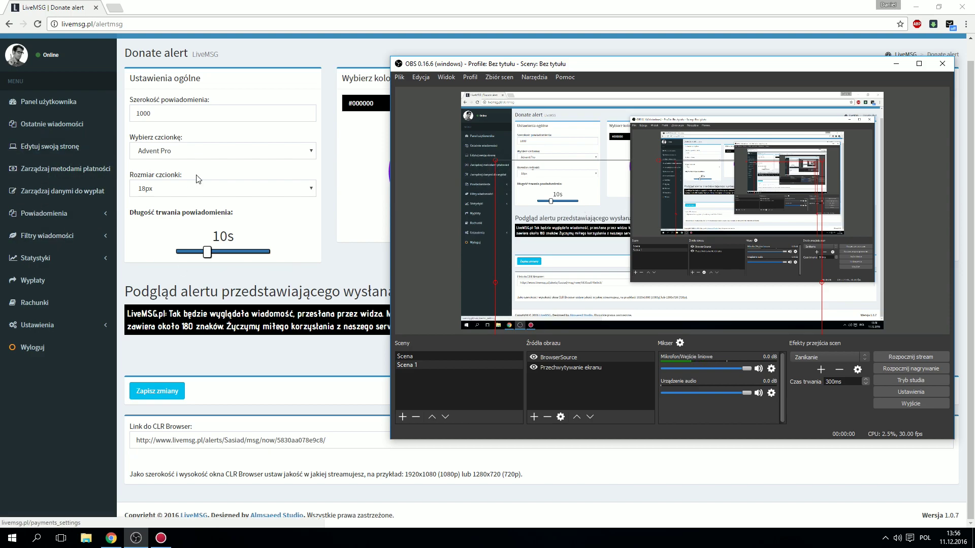
{"action": "left_click_drag", "start_coordinate": [581, 205], "coordinate": [584, 177]}
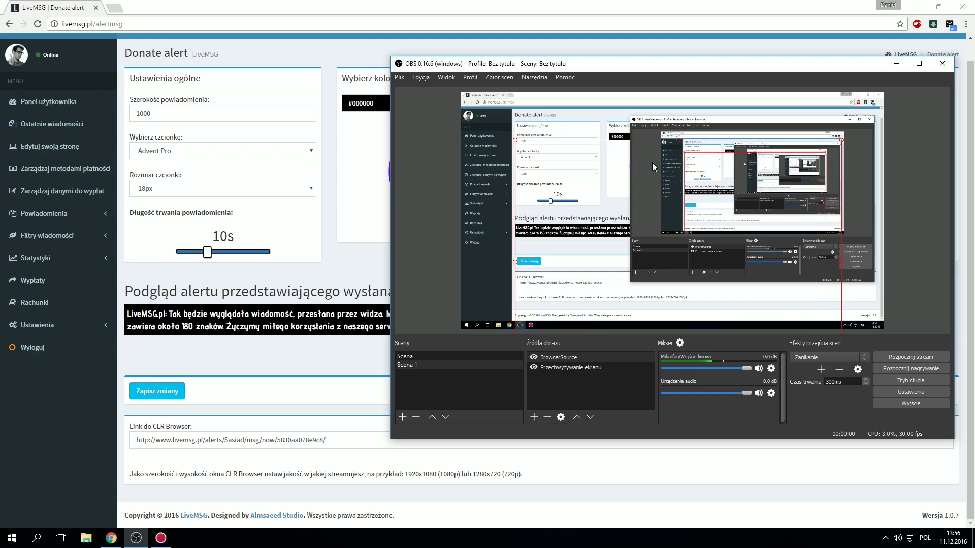
{"action": "left_click", "coordinate": [624, 129]}
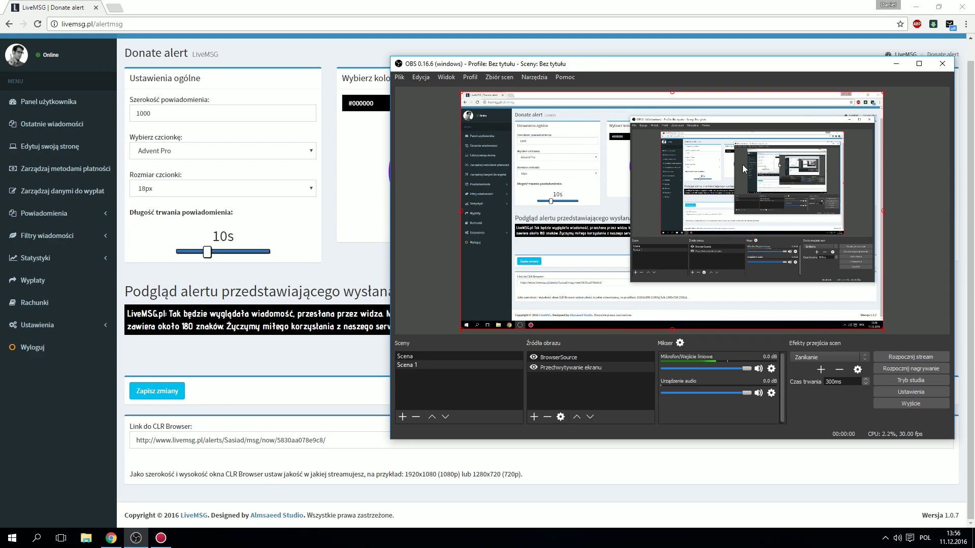
{"action": "left_click", "coordinate": [586, 372]}
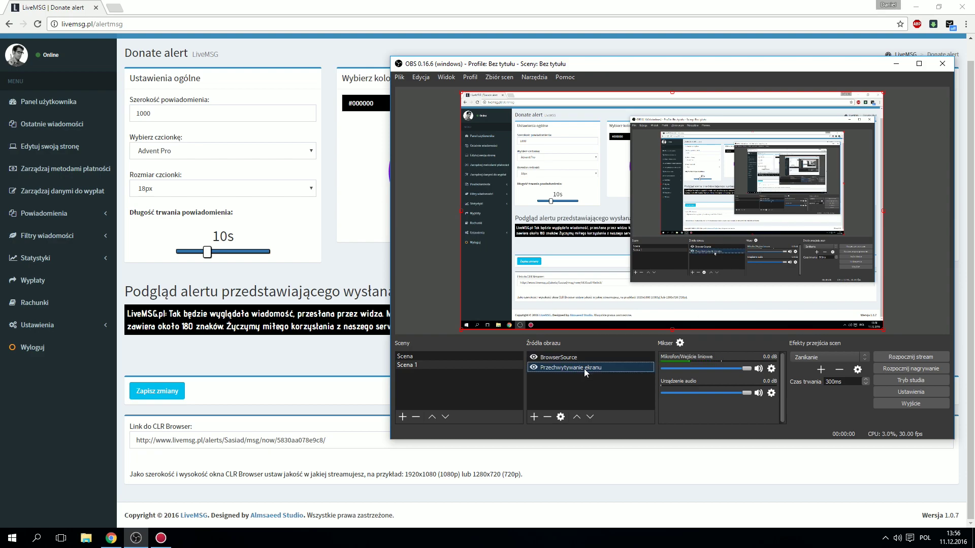
{"action": "left_click", "coordinate": [298, 346]}
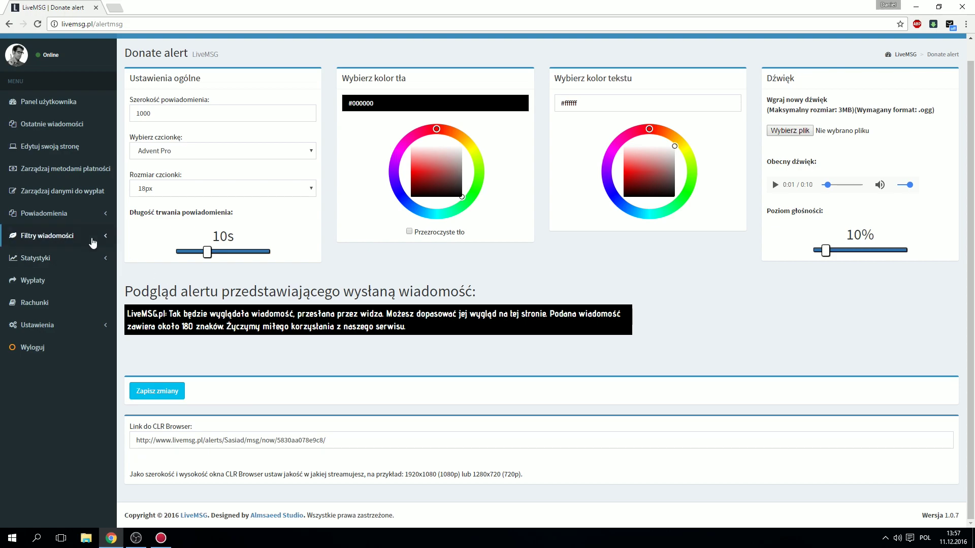
Step: Open the Top donator widget and save it with Advent Pro font at 32px
{"action": "left_click", "coordinate": [57, 214]}
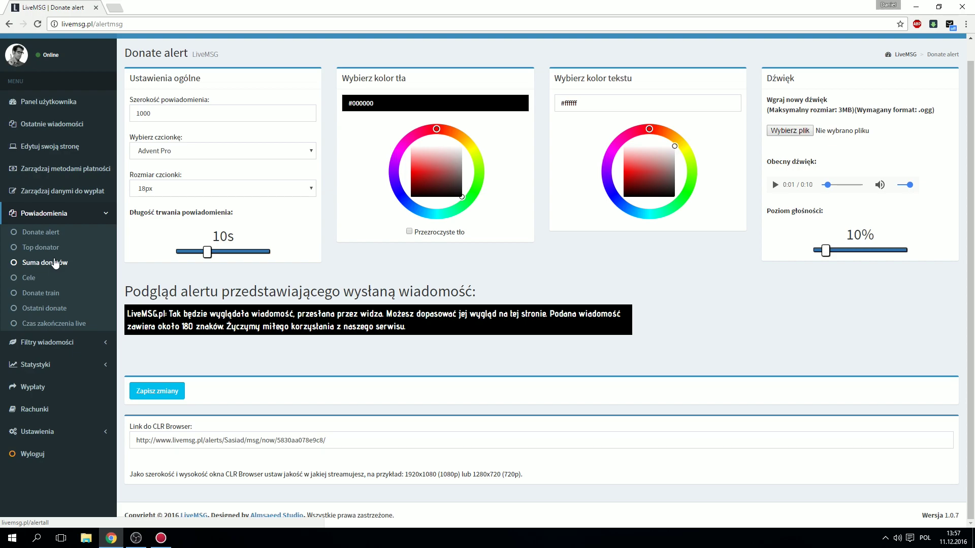
{"action": "left_click", "coordinate": [49, 252]}
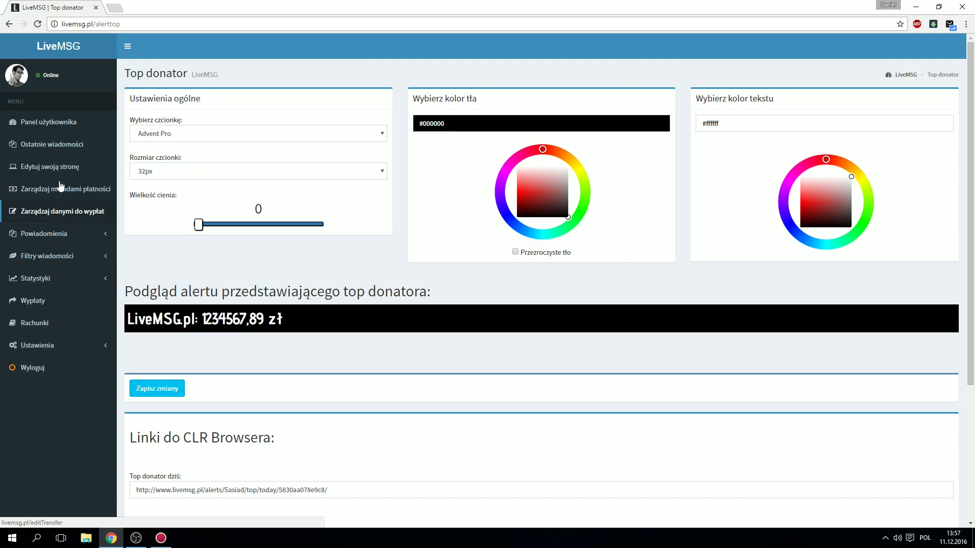
{"action": "scroll", "coordinate": [159, 212], "scroll_direction": "down", "scroll_amount": 2}
{"action": "scroll", "coordinate": [181, 228], "scroll_direction": "up", "scroll_amount": 2}
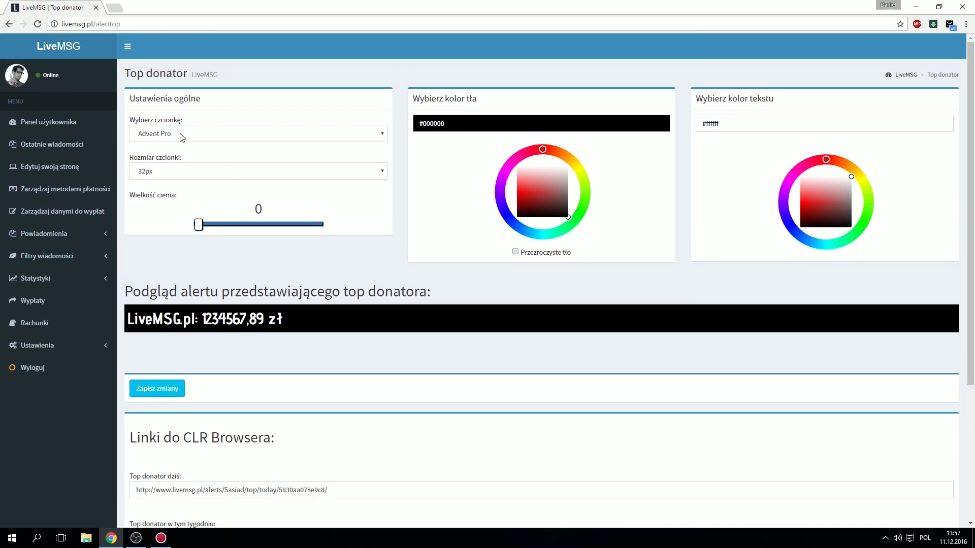
{"action": "left_click", "coordinate": [184, 133]}
{"action": "left_click", "coordinate": [185, 132]}
{"action": "left_click", "coordinate": [162, 177]}
{"action": "left_click", "coordinate": [161, 177]}
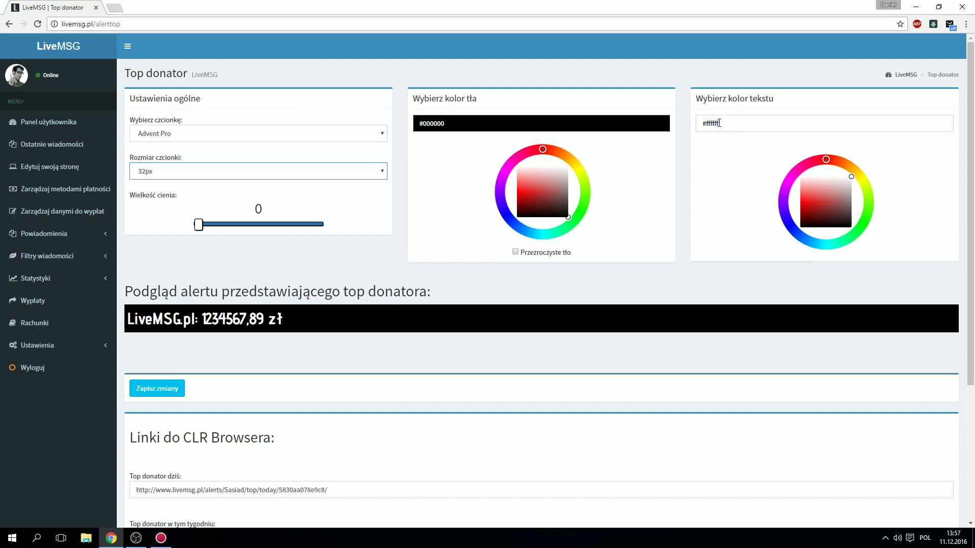
{"action": "scroll", "coordinate": [164, 340], "scroll_direction": "down", "scroll_amount": 1}
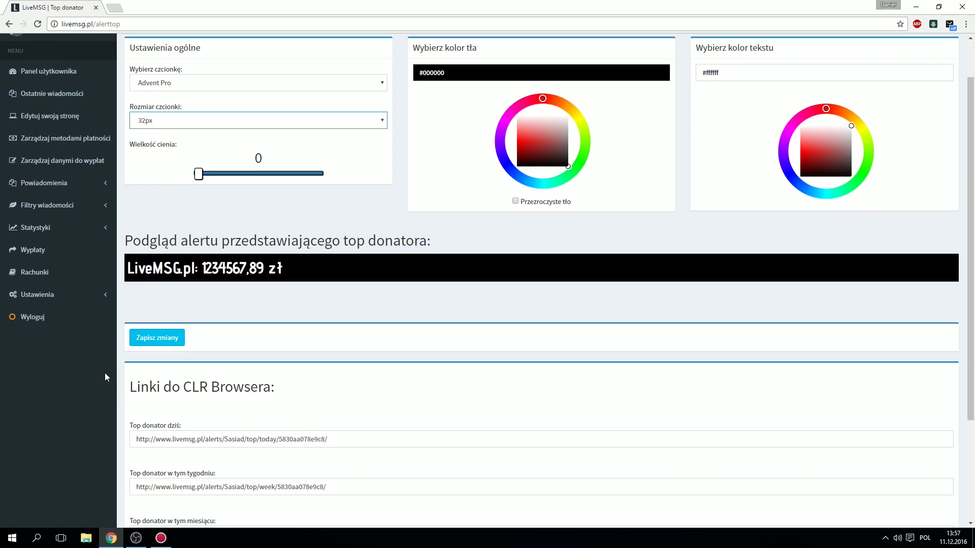
{"action": "left_click", "coordinate": [163, 335]}
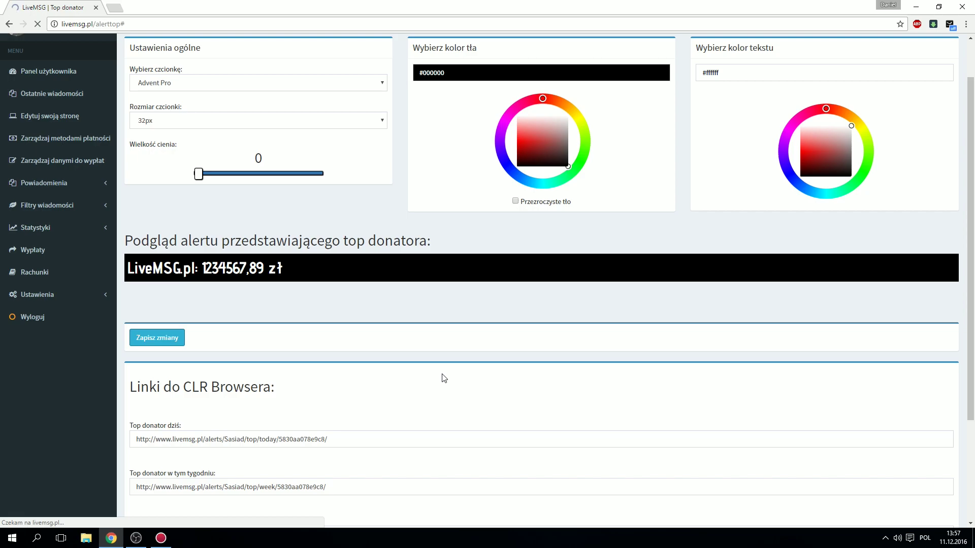
Step: Select the all-time Top donator CLR Browser link and return to OBS
{"action": "scroll", "coordinate": [440, 379], "scroll_direction": "down", "scroll_amount": 3}
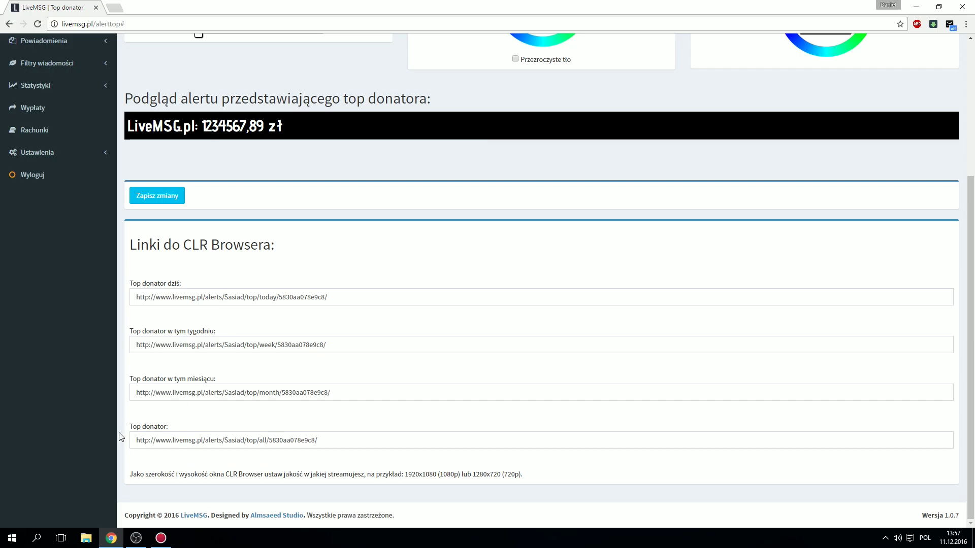
{"action": "left_click_drag", "start_coordinate": [392, 438], "coordinate": [135, 440]}
{"action": "key", "text": "ctrl+c"}
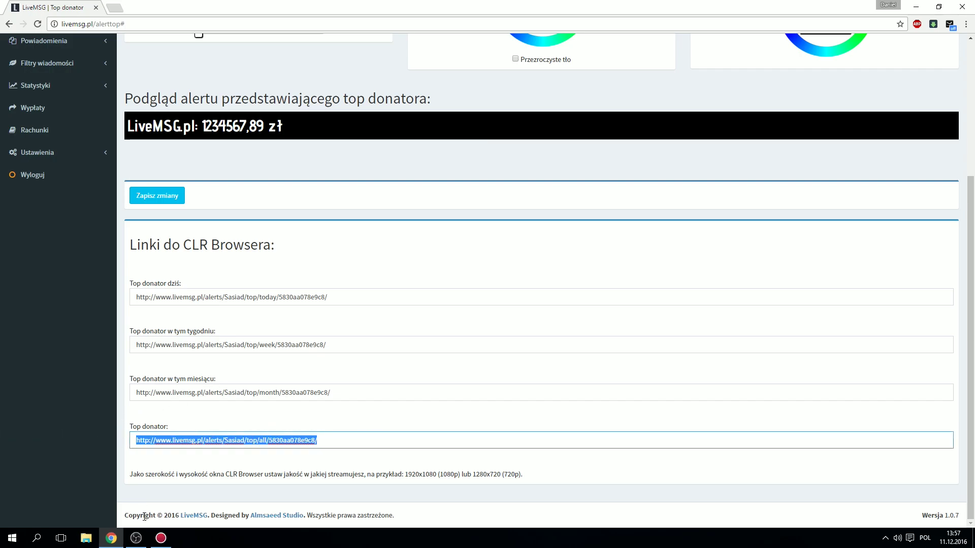
{"action": "left_click", "coordinate": [129, 539]}
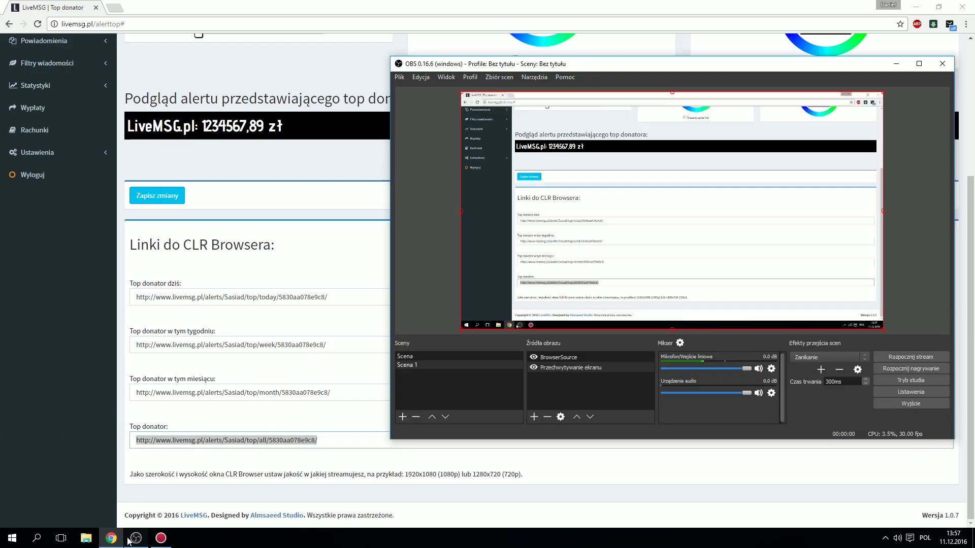
Step: Add a new browser source in OBS, keeping the name BrowserSource 1
{"action": "right_click", "coordinate": [558, 392]}
{"action": "mouse_move", "coordinate": [584, 399]}
{"action": "left_click", "coordinate": [640, 401]}
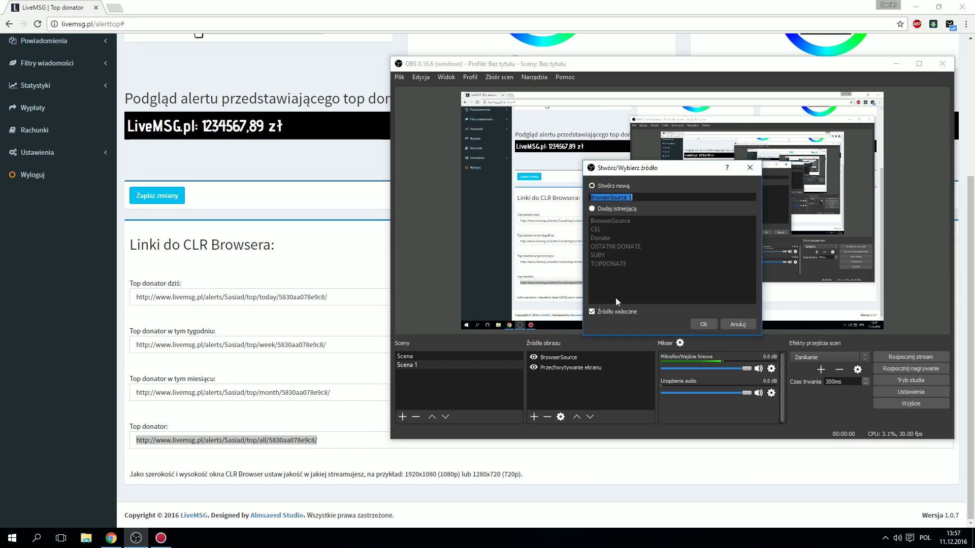
{"action": "left_click", "coordinate": [705, 323]}
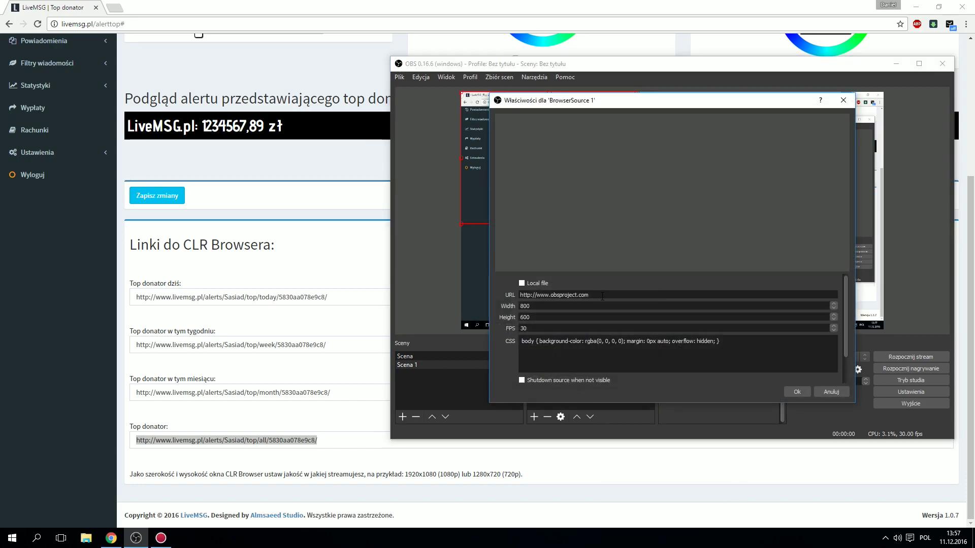
Step: Set its URL to the all-time top donator link, with width 1280 and height 720
{"action": "triple_click", "coordinate": [661, 295]}
{"action": "key", "text": "ctrl+v"}
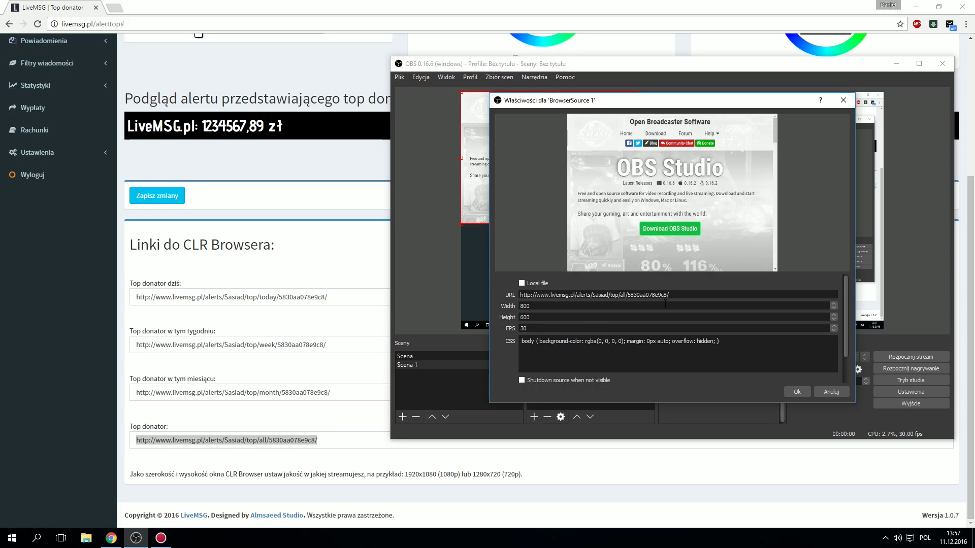
{"action": "key", "text": "BackSpace"}
{"action": "key", "text": "BackSpace"}
{"action": "key", "text": "BackSpace"}
{"action": "type", "text": "1280"}
{"action": "key", "text": "Tab"}
{"action": "key", "text": "Tab"}
{"action": "key", "text": "shift+Tab"}
{"action": "type", "text": "720"}
{"action": "key", "text": "Return"}
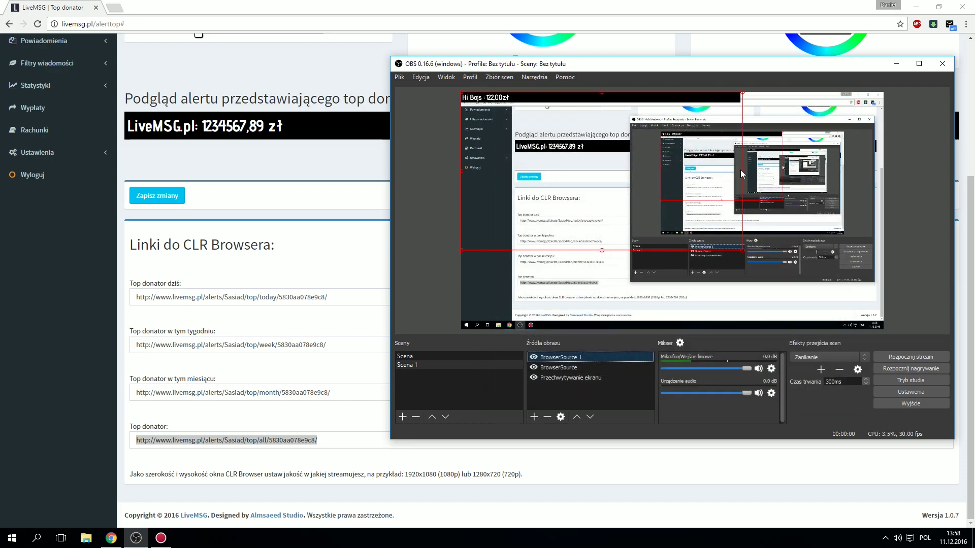
Step: Shrink the top-donor source to a small top-left bar, then return to LiveMSG
{"action": "mouse_move", "coordinate": [742, 171]}
{"action": "left_mouse_down"}
{"action": "mouse_move", "coordinate": [704, 170]}
{"action": "mouse_move", "coordinate": [755, 175]}
{"action": "left_mouse_up"}
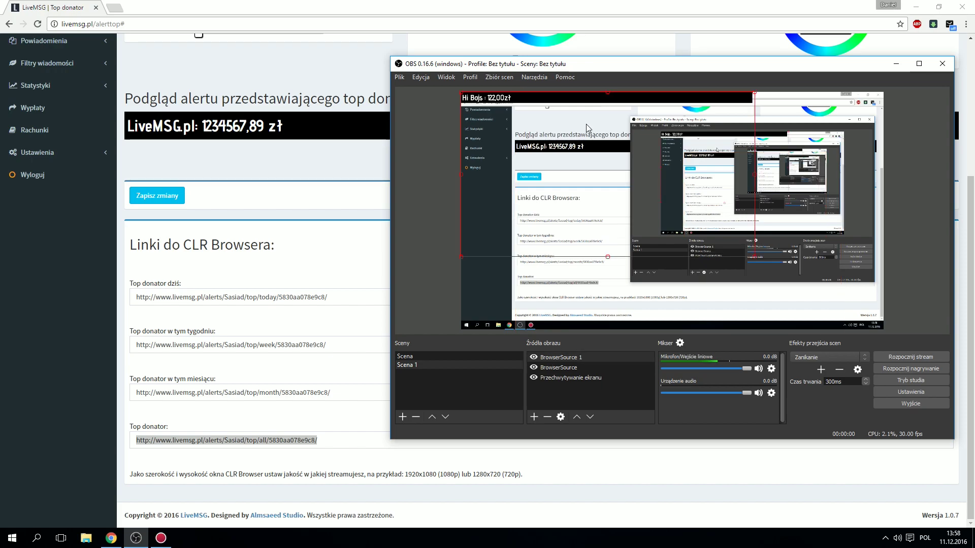
{"action": "left_click_drag", "start_coordinate": [756, 258], "coordinate": [516, 105]}
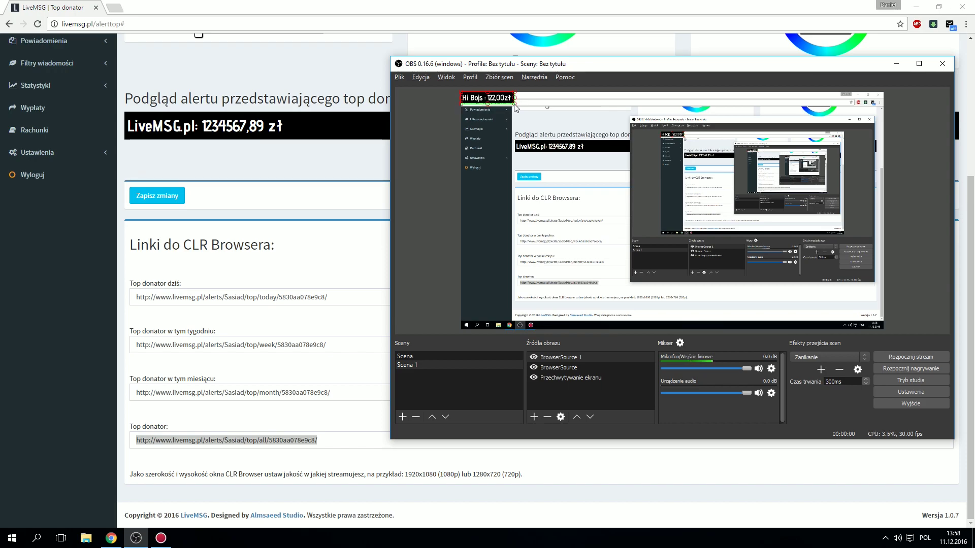
{"action": "left_click", "coordinate": [518, 124]}
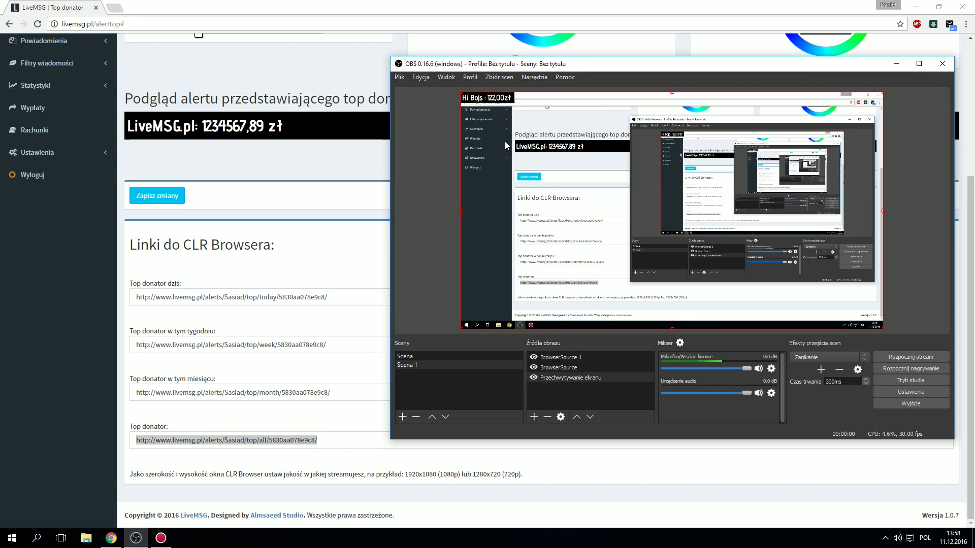
{"action": "left_click", "coordinate": [206, 191]}
Step: Save the top-donor widget settings
{"action": "scroll", "coordinate": [326, 388], "scroll_direction": "up", "scroll_amount": 5}
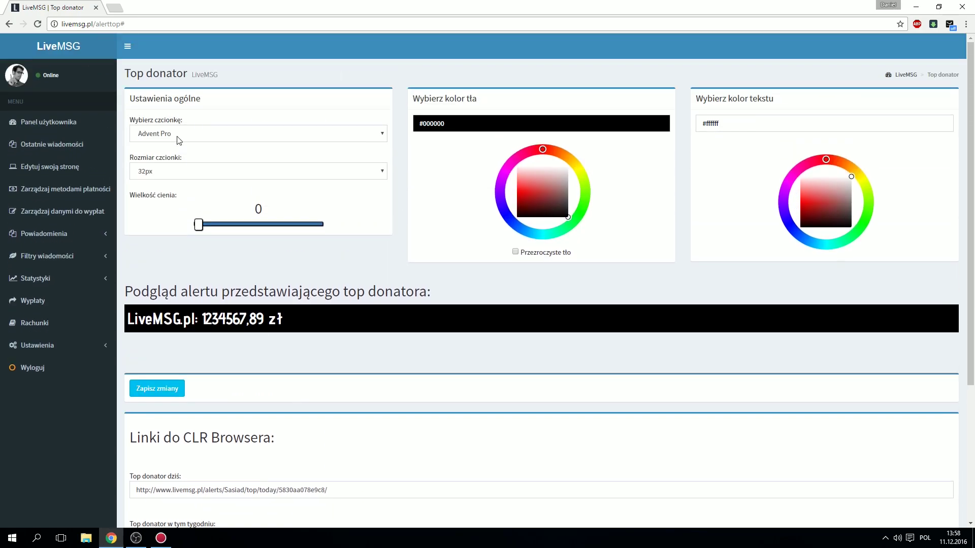
{"action": "scroll", "coordinate": [326, 387], "scroll_direction": "down", "scroll_amount": 1}
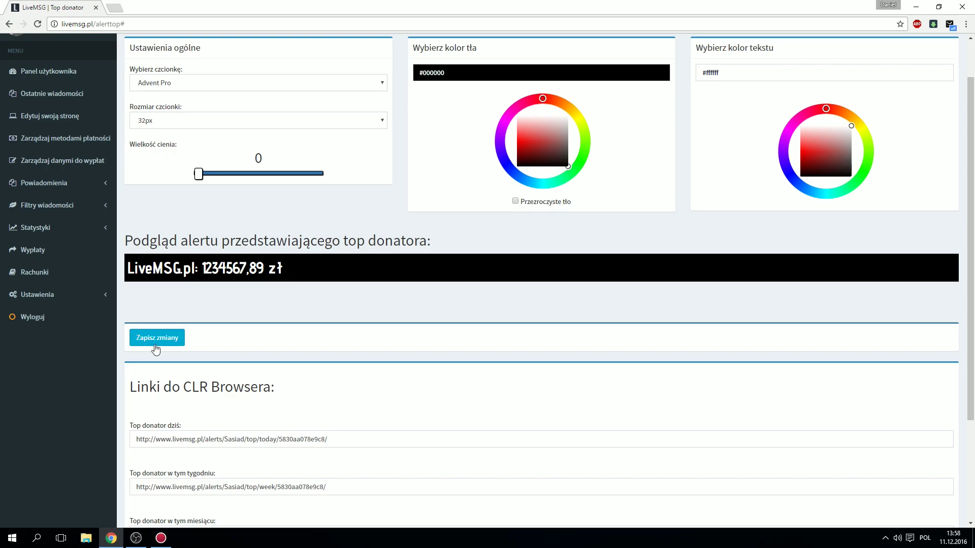
{"action": "left_click", "coordinate": [156, 338]}
Step: Open the Suma donatów (donation total) settings page under Powiadomienia
{"action": "scroll", "coordinate": [228, 336], "scroll_direction": "down", "scroll_amount": 3}
{"action": "scroll", "coordinate": [303, 390], "scroll_direction": "up", "scroll_amount": 3}
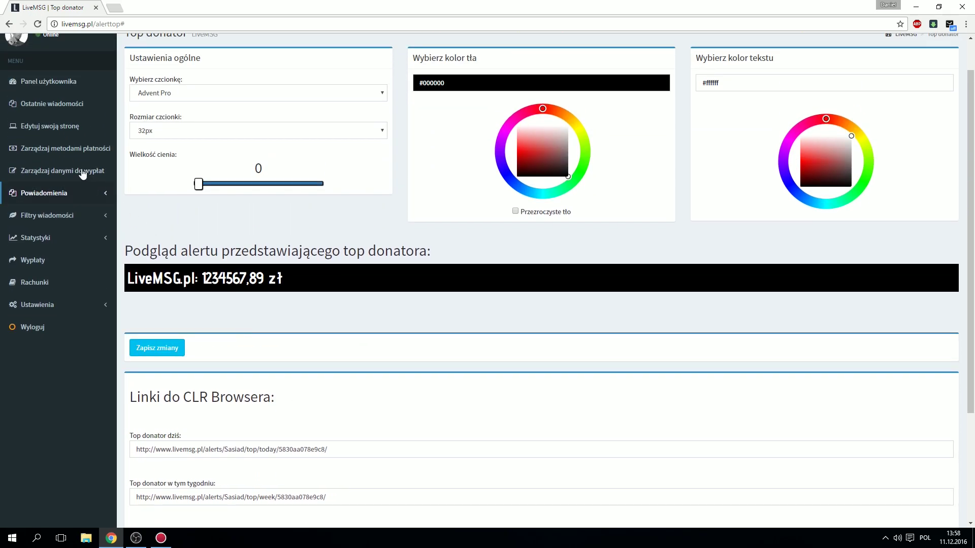
{"action": "left_click", "coordinate": [81, 193]}
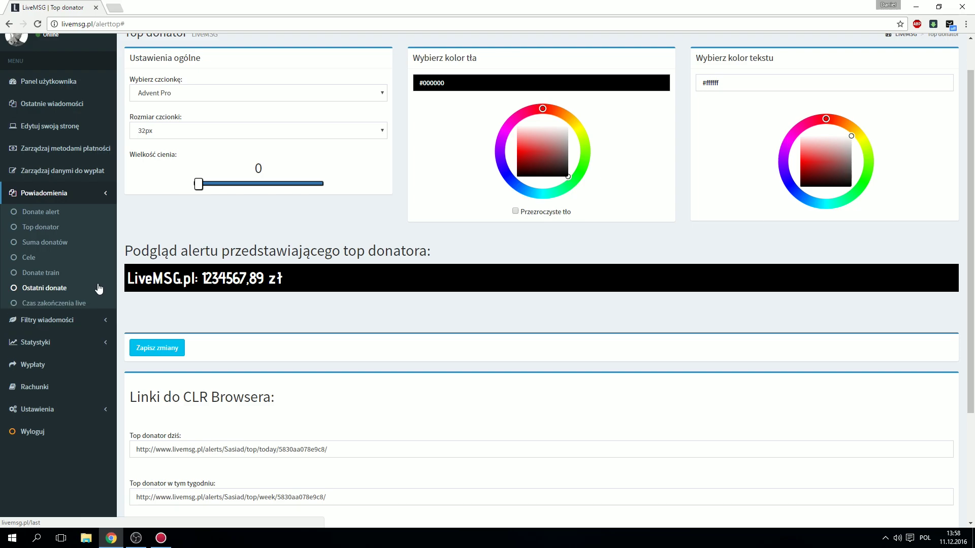
{"action": "left_click", "coordinate": [60, 251]}
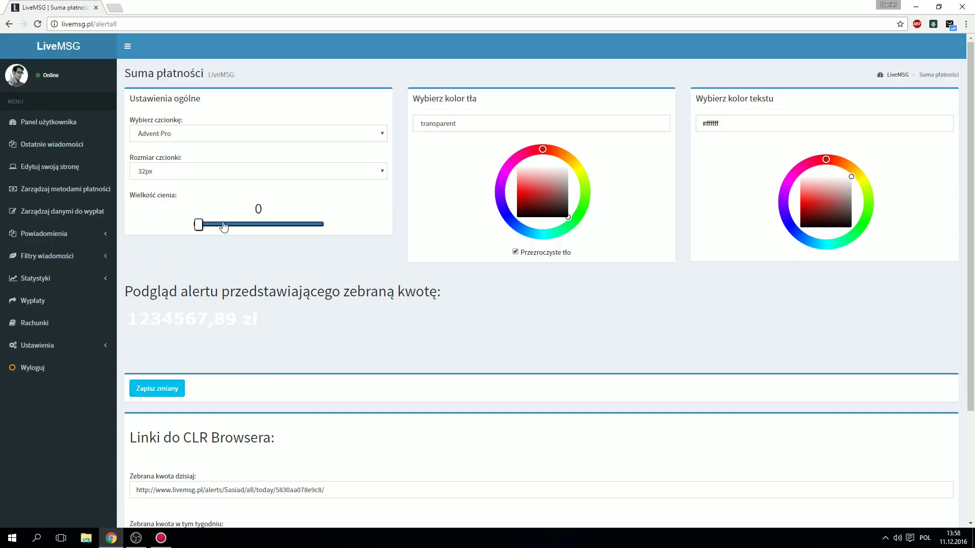
{"action": "scroll", "coordinate": [294, 157], "scroll_direction": "down", "scroll_amount": 1}
{"action": "scroll", "coordinate": [234, 143], "scroll_direction": "up", "scroll_amount": 1}
Step: Replace the transparent background colour with #000000 and save the changes
{"action": "double_click", "coordinate": [575, 127]}
{"action": "type", "text": "#000000"}
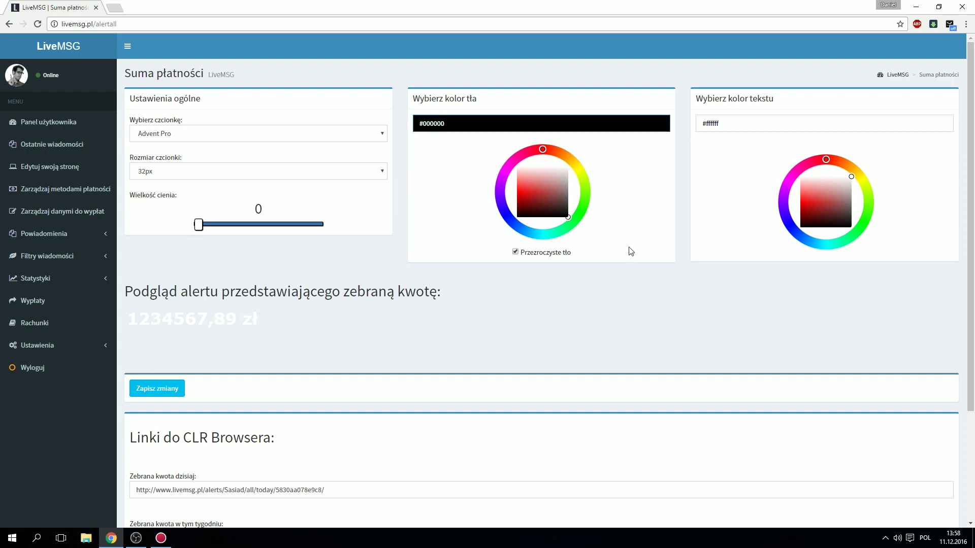
{"action": "scroll", "coordinate": [181, 336], "scroll_direction": "down", "scroll_amount": 2}
{"action": "left_click", "coordinate": [154, 286]}
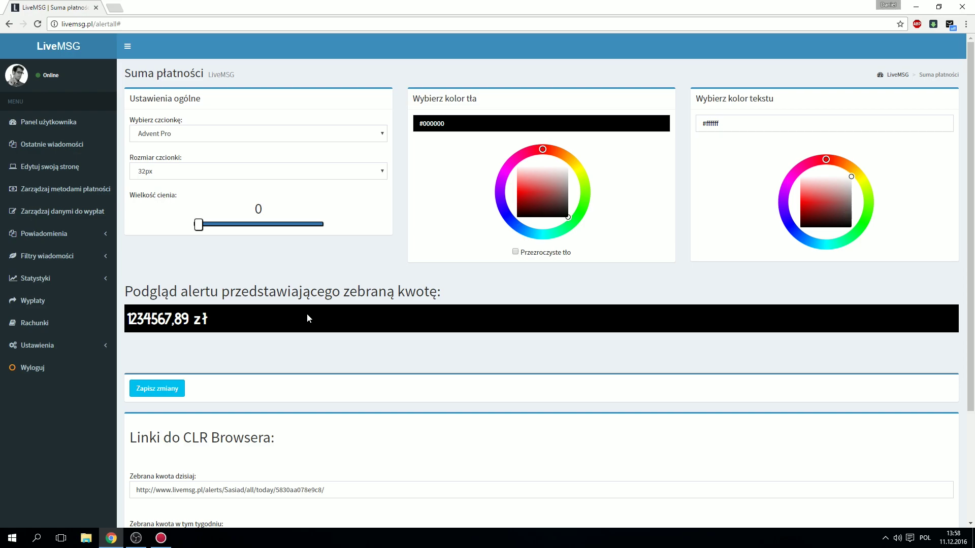
{"action": "scroll", "coordinate": [307, 316], "scroll_direction": "down", "scroll_amount": 2}
{"action": "scroll", "coordinate": [273, 313], "scroll_direction": "down", "scroll_amount": 1}
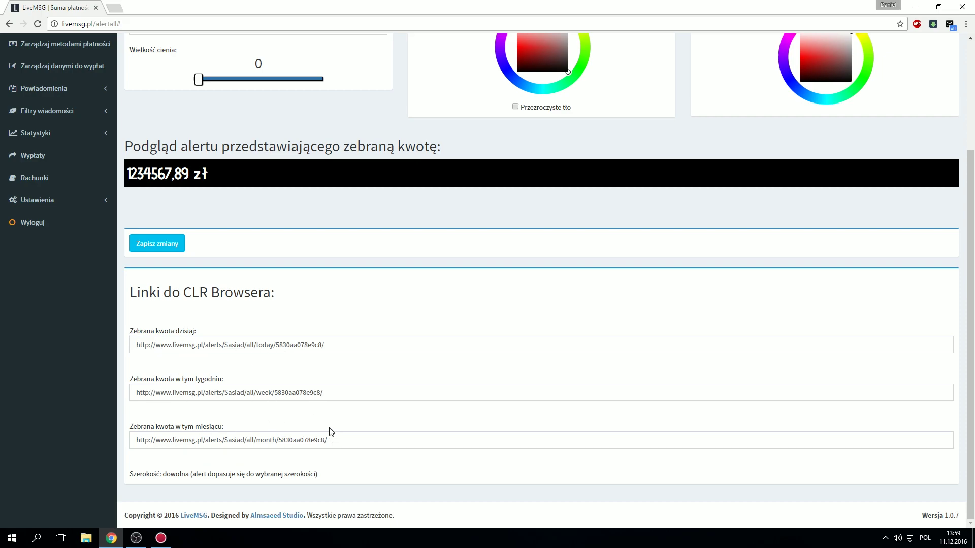
{"action": "scroll", "coordinate": [330, 427], "scroll_direction": "up", "scroll_amount": 1}
{"action": "scroll", "coordinate": [337, 404], "scroll_direction": "up", "scroll_amount": 1}
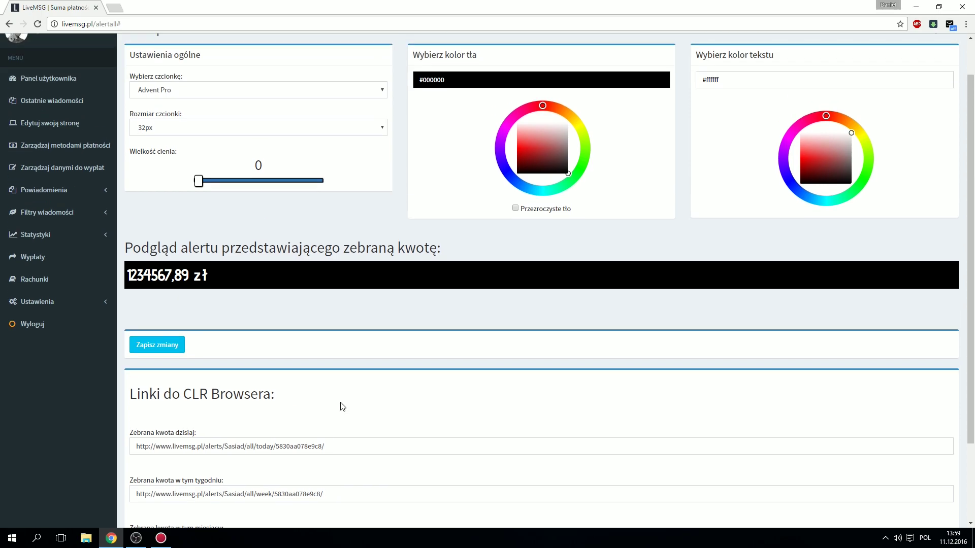
{"action": "scroll", "coordinate": [343, 407], "scroll_direction": "up", "scroll_amount": 1}
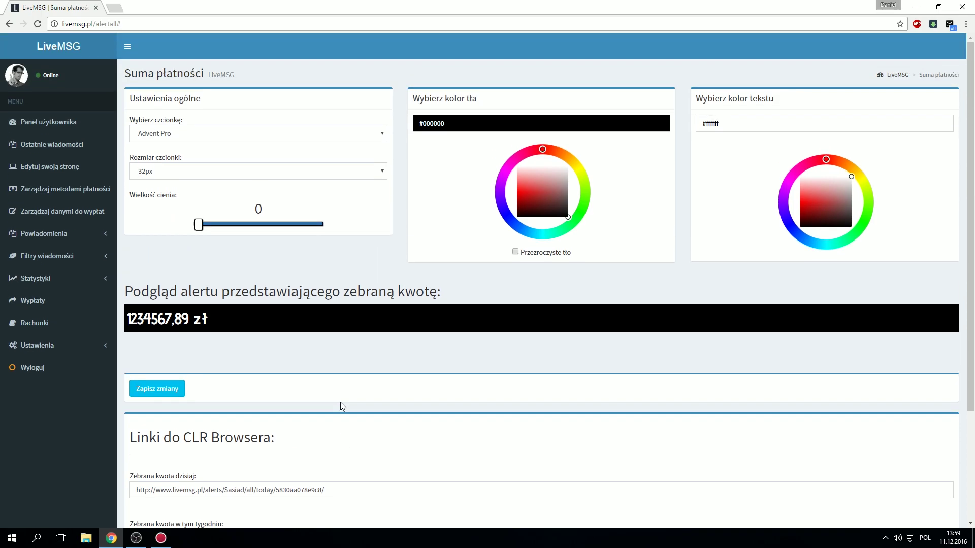
{"action": "scroll", "coordinate": [342, 406], "scroll_direction": "down", "scroll_amount": 3}
Step: Create BrowserSource 2 in OBS with the LiveMSG monthly donation-total link as its URL
{"action": "left_click_drag", "start_coordinate": [327, 440], "coordinate": [124, 441]}
{"action": "key", "text": "ctrl+c"}
{"action": "left_click", "coordinate": [166, 546]}
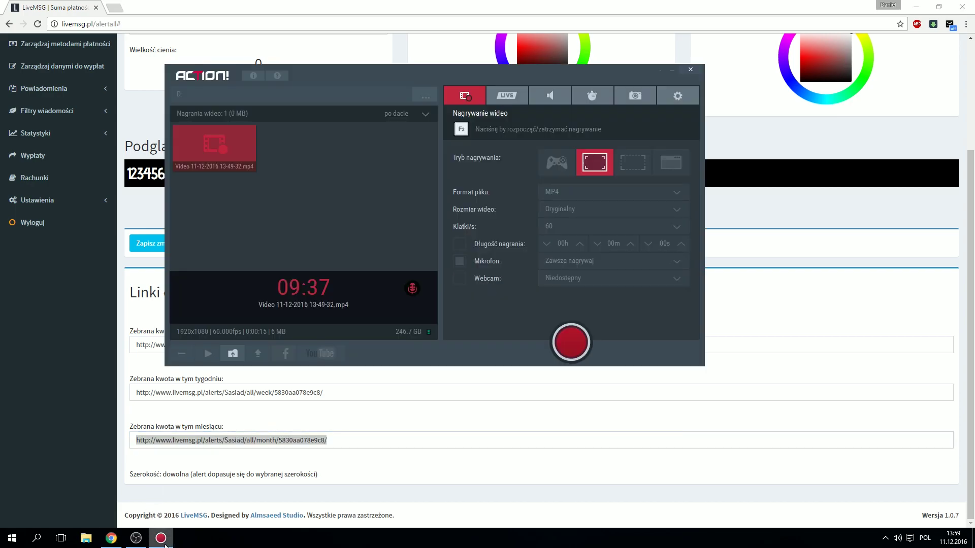
{"action": "left_click", "coordinate": [137, 541]}
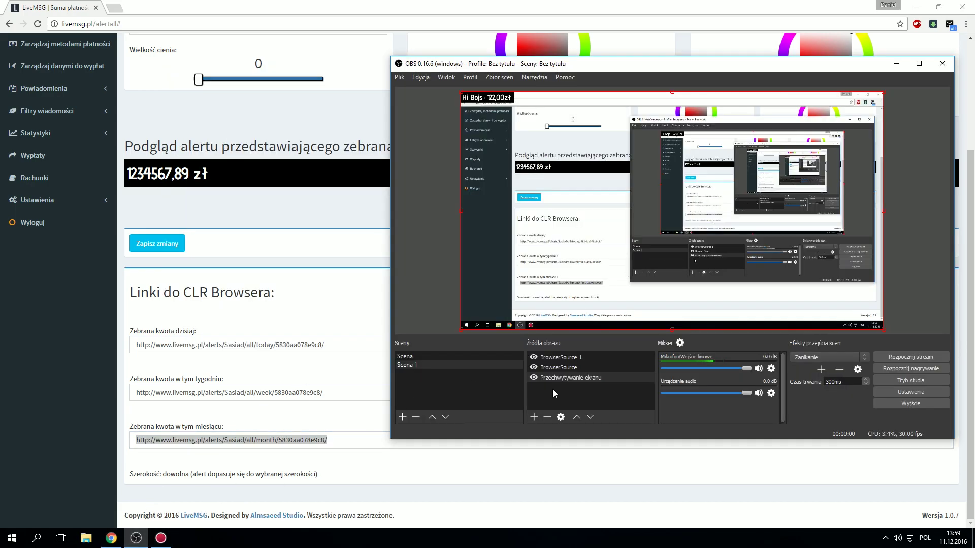
{"action": "right_click", "coordinate": [554, 388]}
{"action": "mouse_move", "coordinate": [579, 395]}
{"action": "left_click", "coordinate": [649, 397]}
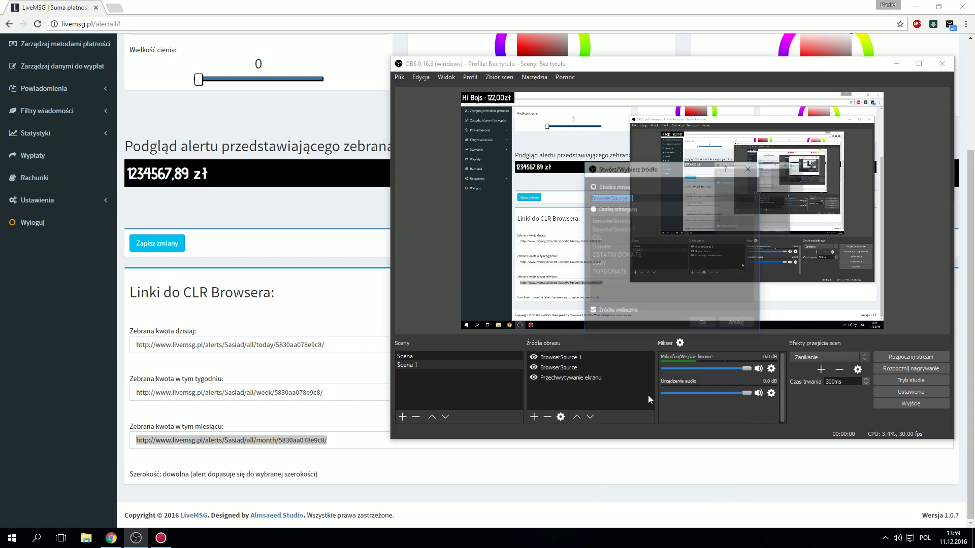
{"action": "left_click", "coordinate": [687, 315]}
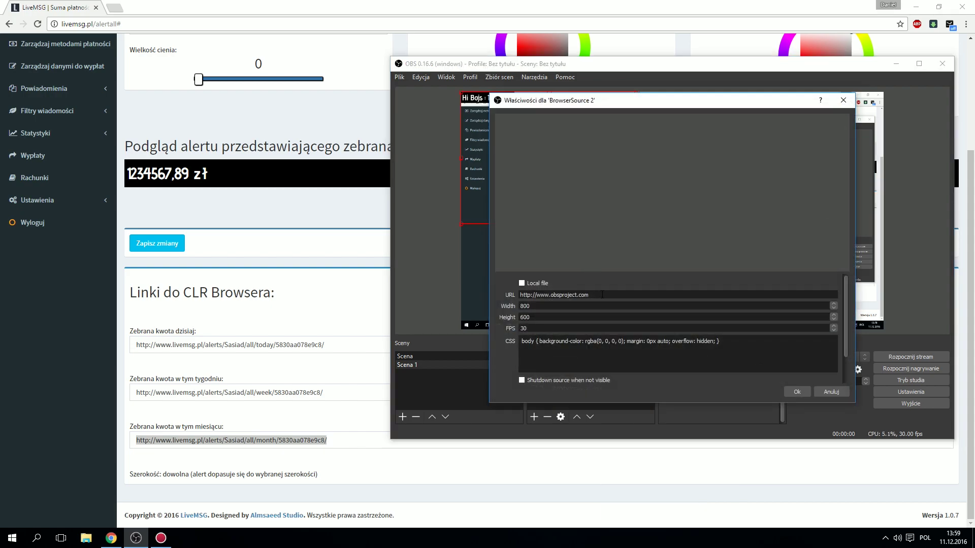
{"action": "key", "text": "ctrl+a"}
{"action": "key", "text": "ctrl+v"}
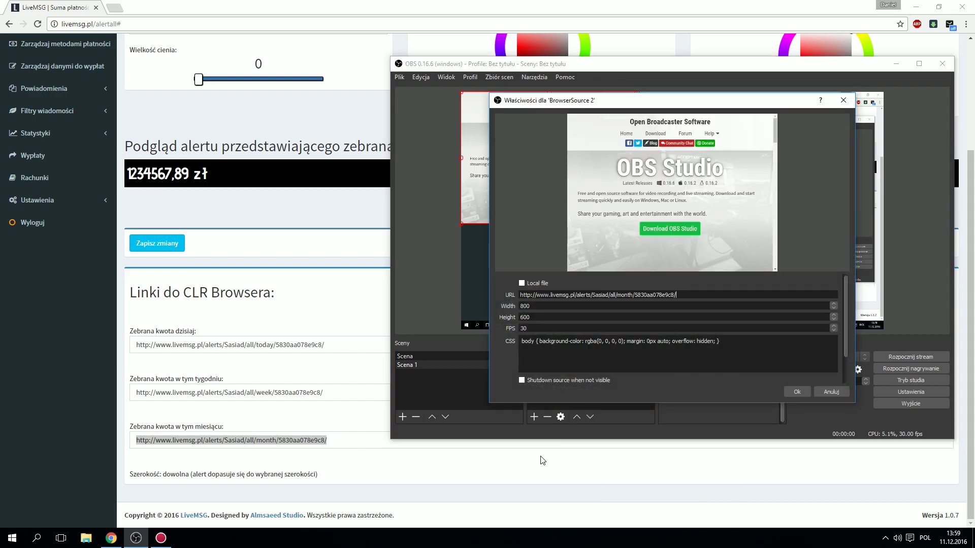
{"action": "left_click", "coordinate": [796, 392]}
Step: Position the 201,76zł donation-total bar at the bottom of the scene, nudging it into place
{"action": "left_click_drag", "start_coordinate": [528, 159], "coordinate": [654, 356]}
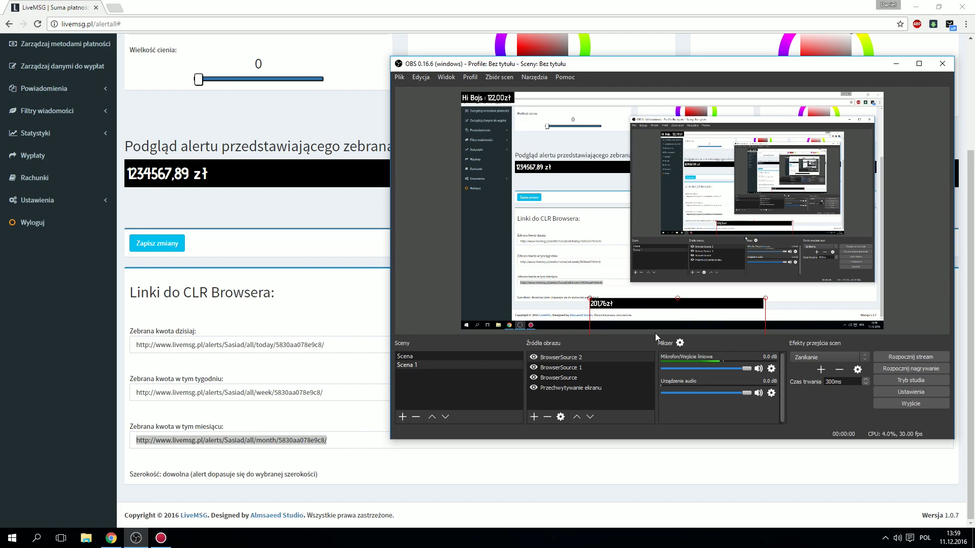
{"action": "left_click", "coordinate": [617, 295]}
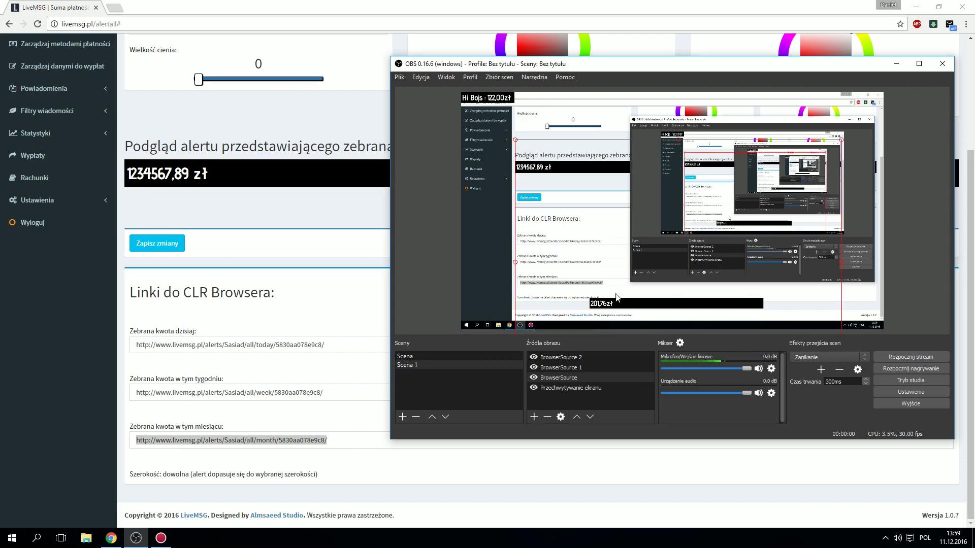
{"action": "left_click", "coordinate": [617, 306]}
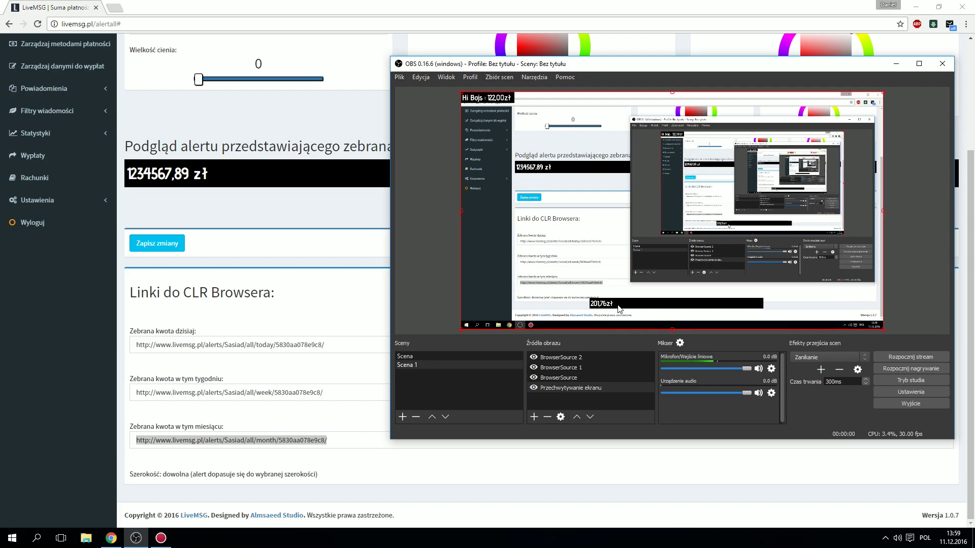
{"action": "left_click", "coordinate": [619, 309]}
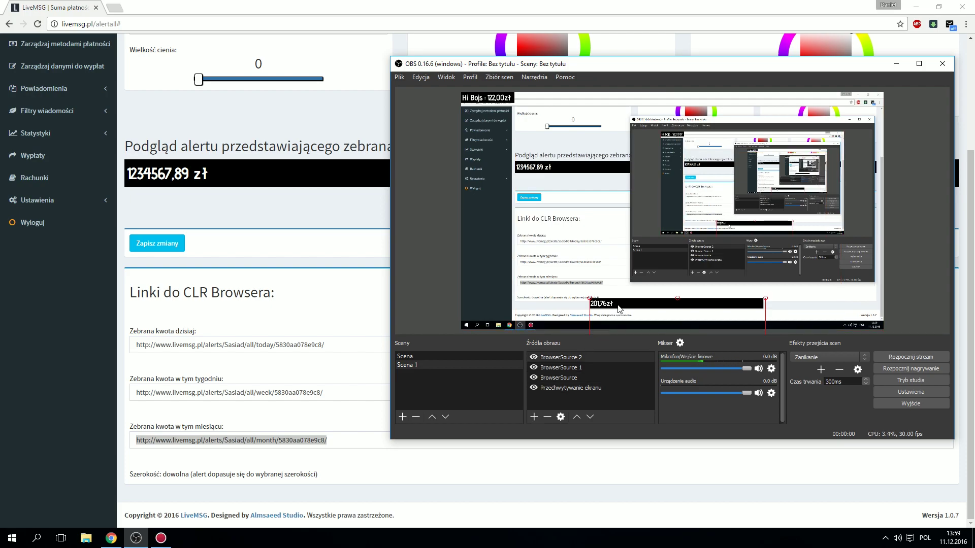
{"action": "left_click_drag", "start_coordinate": [629, 316], "coordinate": [633, 315]}
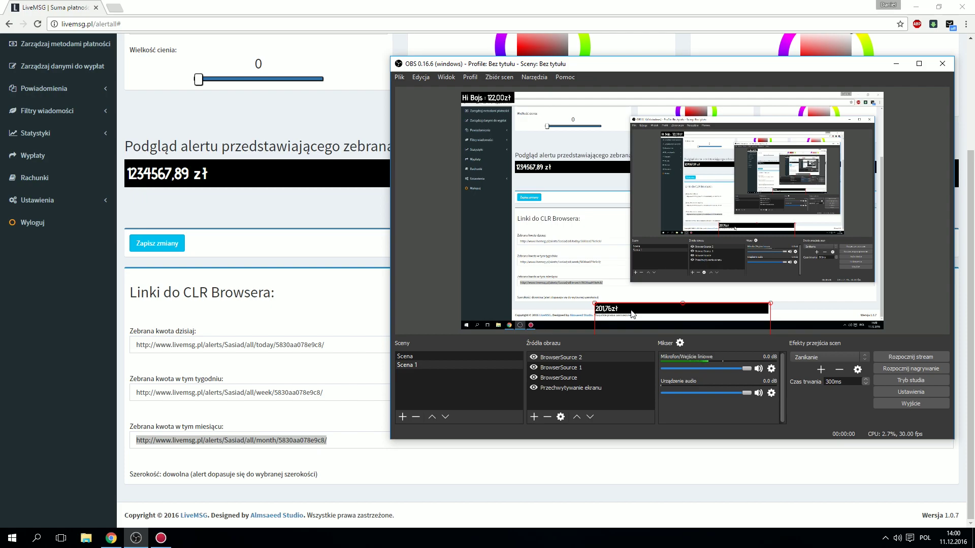
{"action": "left_click", "coordinate": [630, 298]}
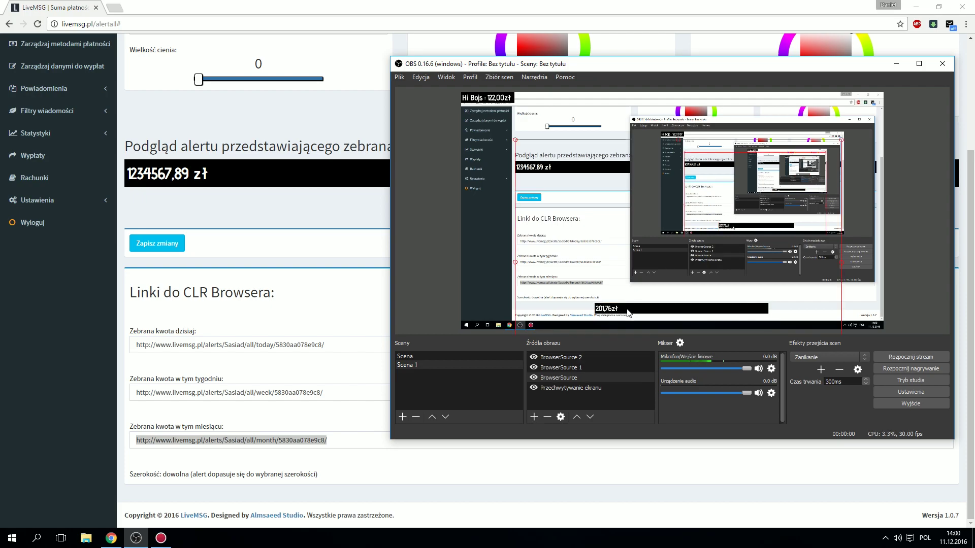
{"action": "left_click", "coordinate": [629, 313]}
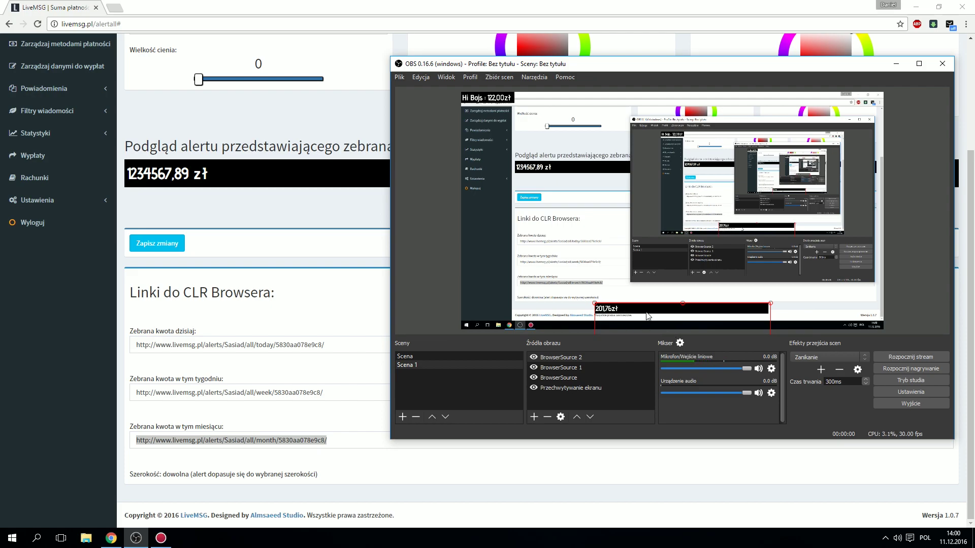
{"action": "left_click_drag", "start_coordinate": [615, 311], "coordinate": [537, 234]}
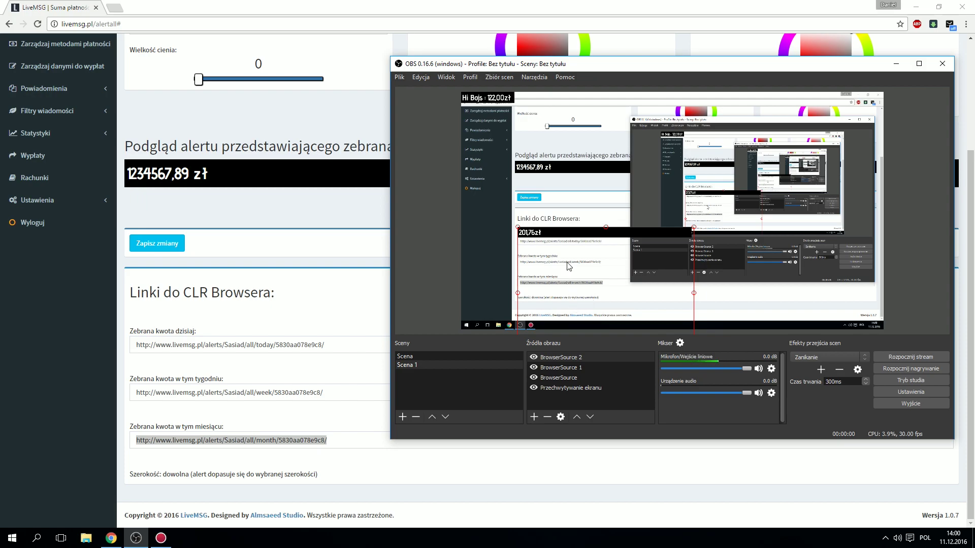
Step: Delete the monthly-total browser source and return to the LiveMSG page
{"action": "left_click", "coordinate": [573, 362]}
{"action": "key", "text": "Delete"}
{"action": "key", "text": "Return"}
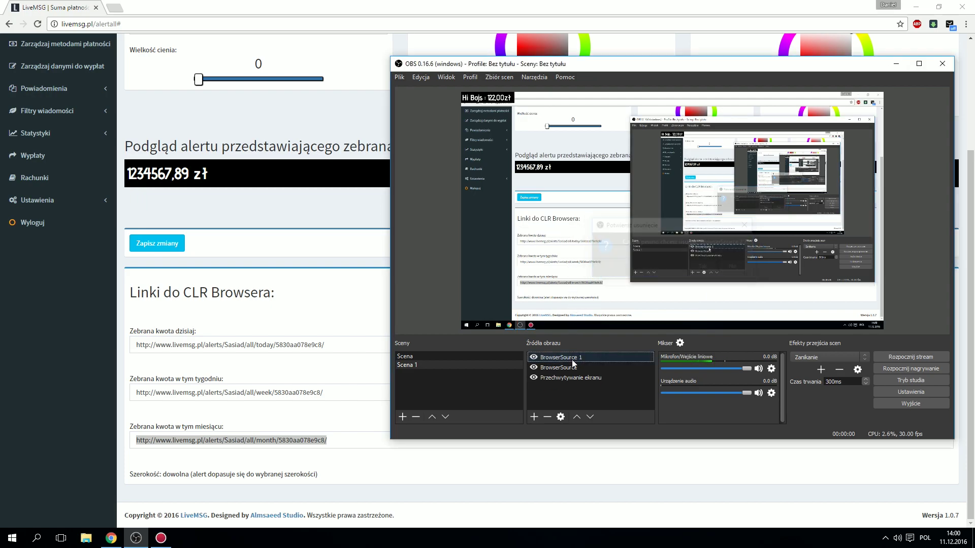
{"action": "left_click", "coordinate": [283, 288]}
Step: Open the Cele (goals) settings page in LiveMSG
{"action": "scroll", "coordinate": [274, 286], "scroll_direction": "up", "scroll_amount": 3}
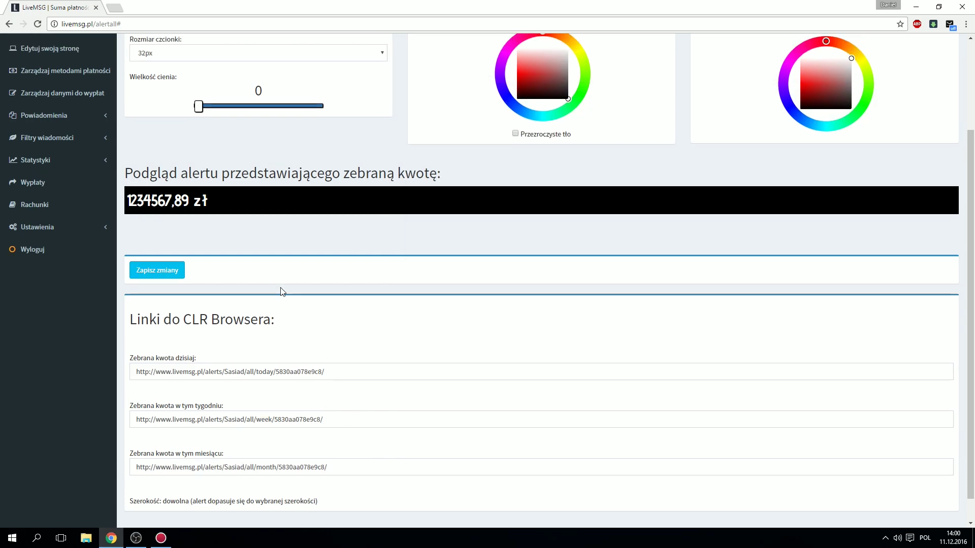
{"action": "left_click", "coordinate": [38, 233]}
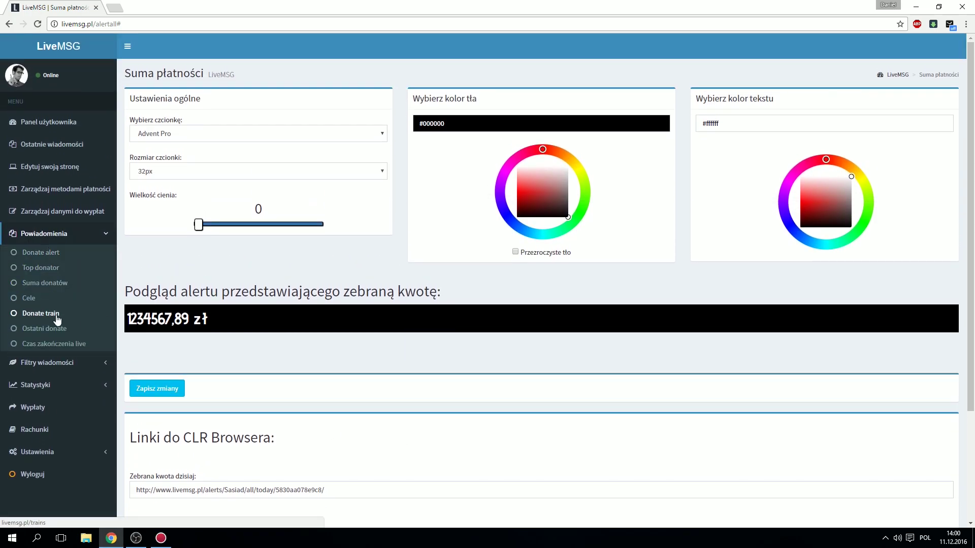
{"action": "left_click", "coordinate": [41, 300]}
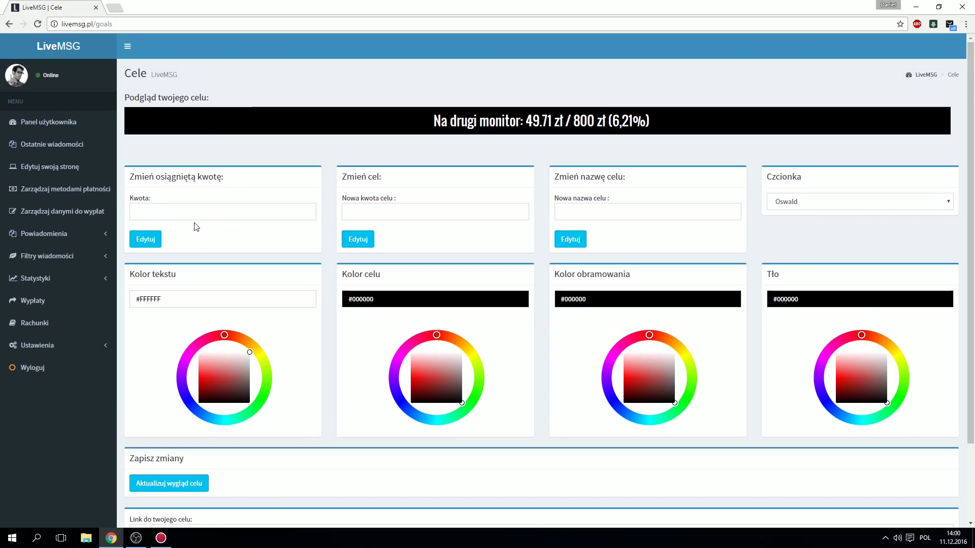
Step: Review the goal fields: 49.71 zł achieved, 800 zł target, name 'Na drugi monitor'
{"action": "left_click", "coordinate": [215, 214]}
{"action": "left_click", "coordinate": [196, 191]}
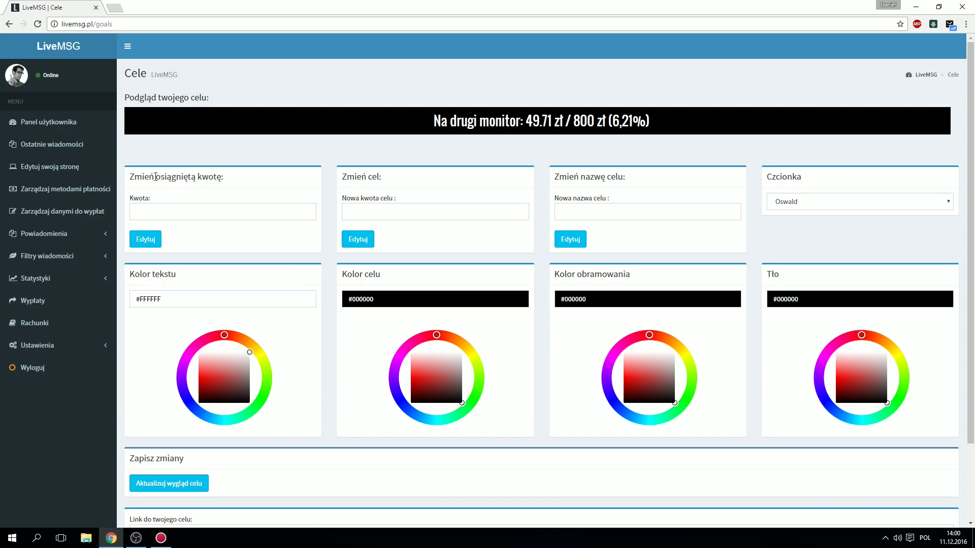
{"action": "left_click_drag", "start_coordinate": [132, 173], "coordinate": [235, 200]}
{"action": "left_click", "coordinate": [237, 195]}
{"action": "left_click", "coordinate": [198, 212]}
{"action": "left_click_drag", "start_coordinate": [526, 121], "coordinate": [560, 121]}
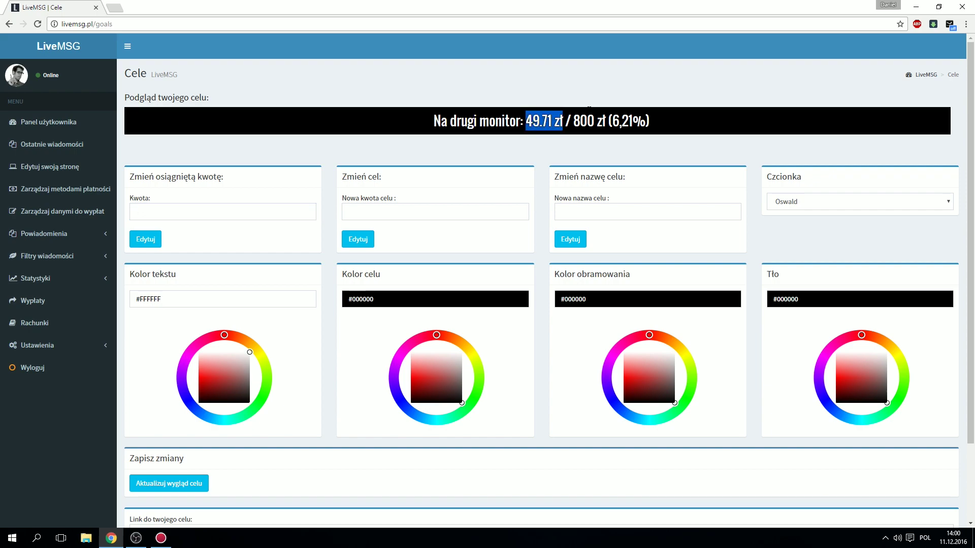
{"action": "left_click", "coordinate": [544, 122]}
{"action": "left_click", "coordinate": [403, 214]}
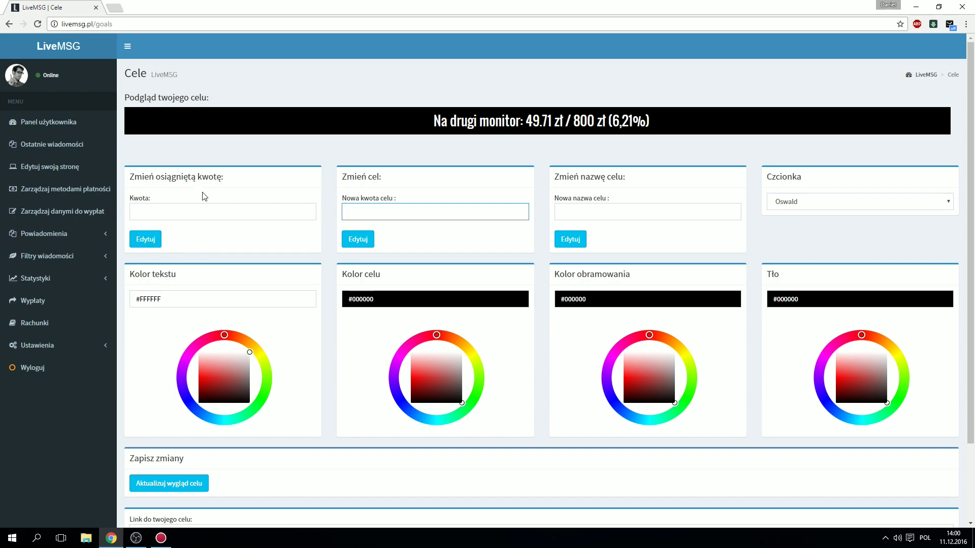
{"action": "left_click", "coordinate": [232, 218]}
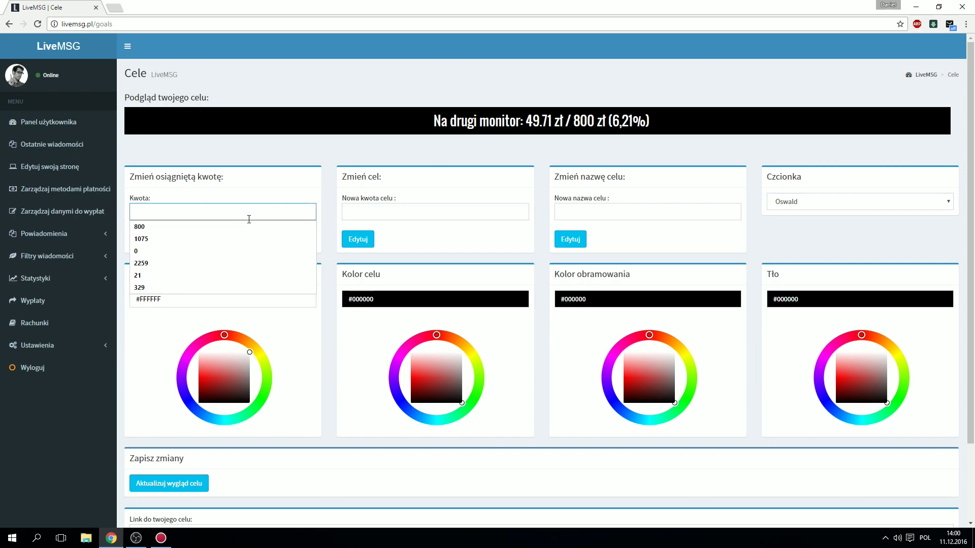
{"action": "left_click", "coordinate": [409, 212]}
{"action": "left_click", "coordinate": [361, 208]}
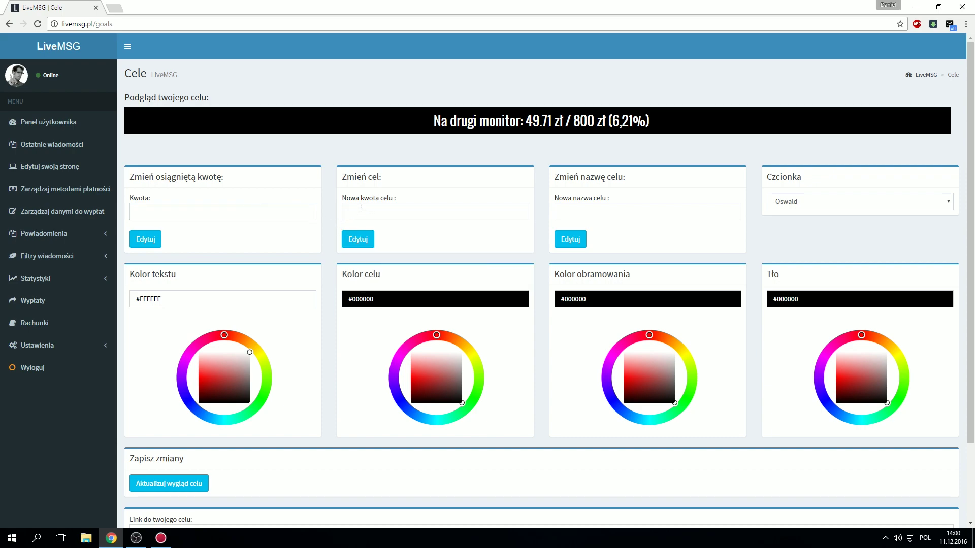
{"action": "left_click_drag", "start_coordinate": [577, 122], "coordinate": [600, 123]}
{"action": "left_click", "coordinate": [420, 210]}
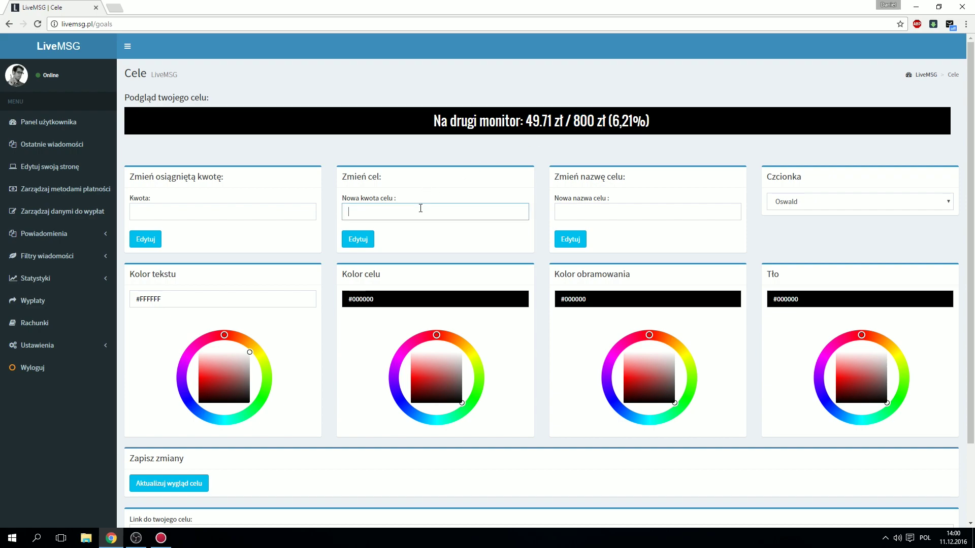
{"action": "left_click", "coordinate": [427, 186]}
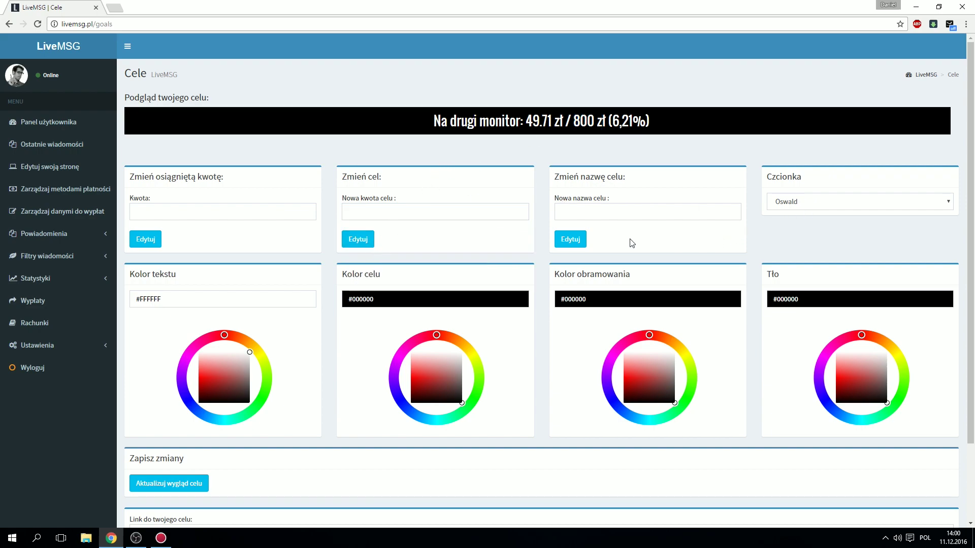
{"action": "left_click", "coordinate": [584, 214]}
{"action": "left_click_drag", "start_coordinate": [424, 121], "coordinate": [524, 122]}
{"action": "left_click", "coordinate": [594, 212]}
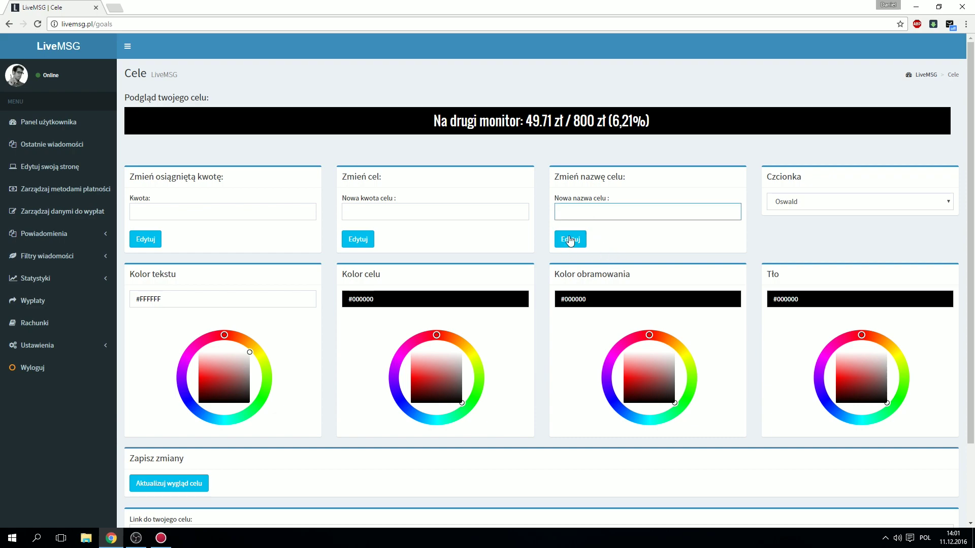
Step: Keep the Oswald font, save the goal appearance and copy the goal widget link
{"action": "left_click", "coordinate": [867, 204]}
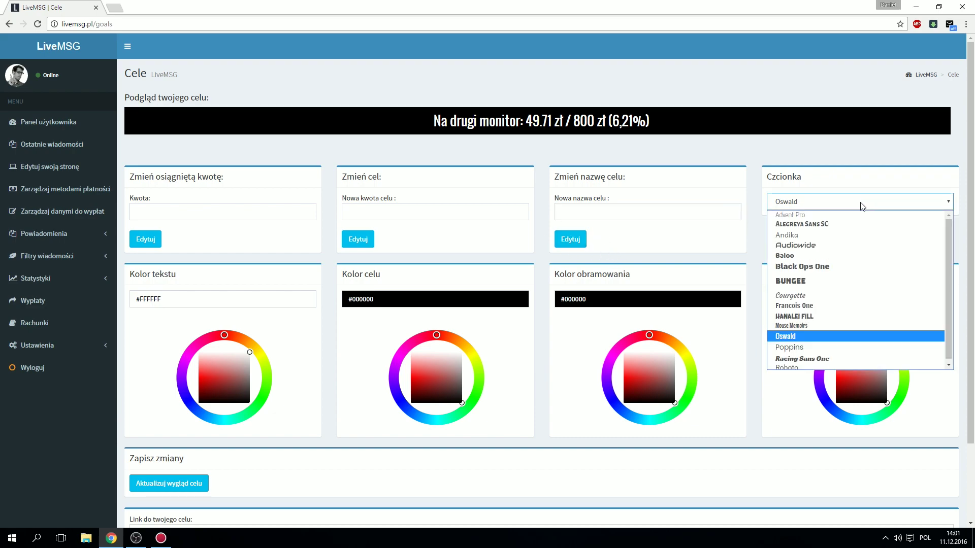
{"action": "left_click", "coordinate": [847, 207]}
{"action": "scroll", "coordinate": [643, 253], "scroll_direction": "down", "scroll_amount": 2}
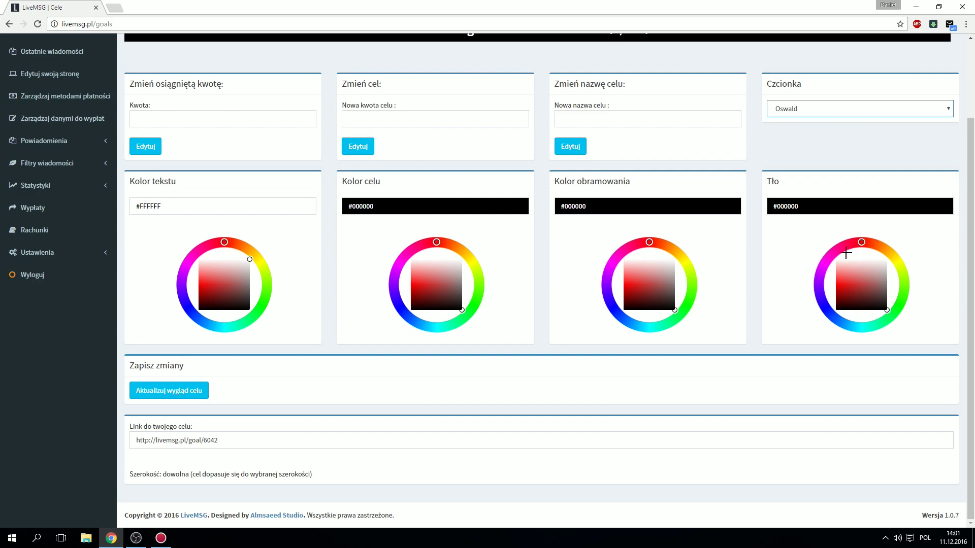
{"action": "left_click", "coordinate": [183, 394]}
{"action": "left_click", "coordinate": [224, 441]}
{"action": "key", "text": "ctrl+c"}
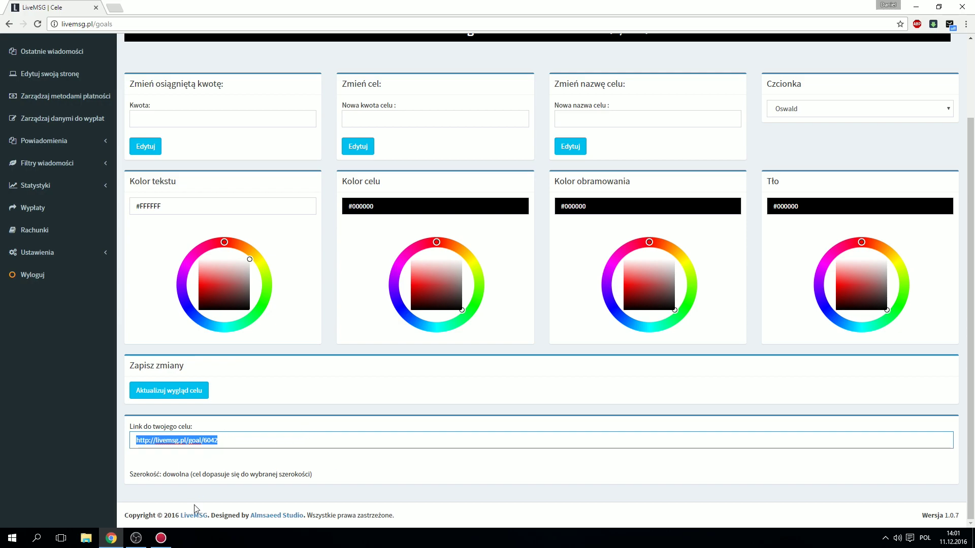
{"action": "left_click", "coordinate": [136, 538]}
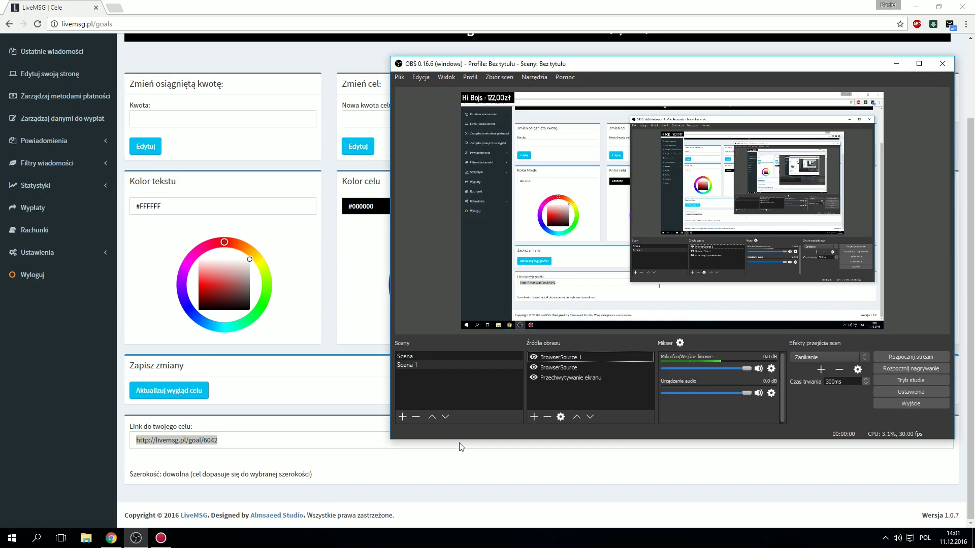
Step: Add BrowserSource 2 in OBS with the copied goal widget link as its URL
{"action": "left_click", "coordinate": [535, 417]}
{"action": "left_click", "coordinate": [607, 274]}
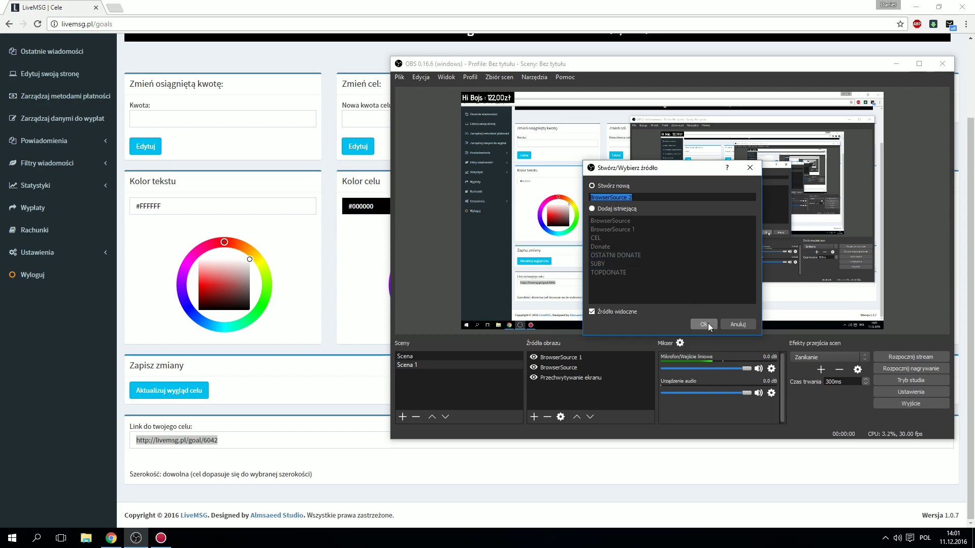
{"action": "left_click", "coordinate": [704, 324]}
{"action": "triple_click", "coordinate": [624, 297]}
{"action": "key", "text": "ctrl+v"}
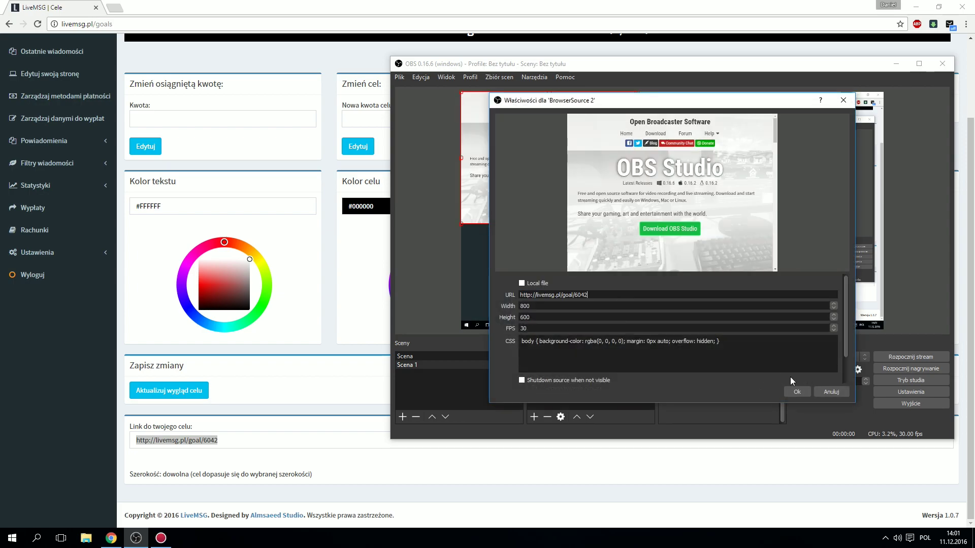
{"action": "left_click", "coordinate": [796, 391]}
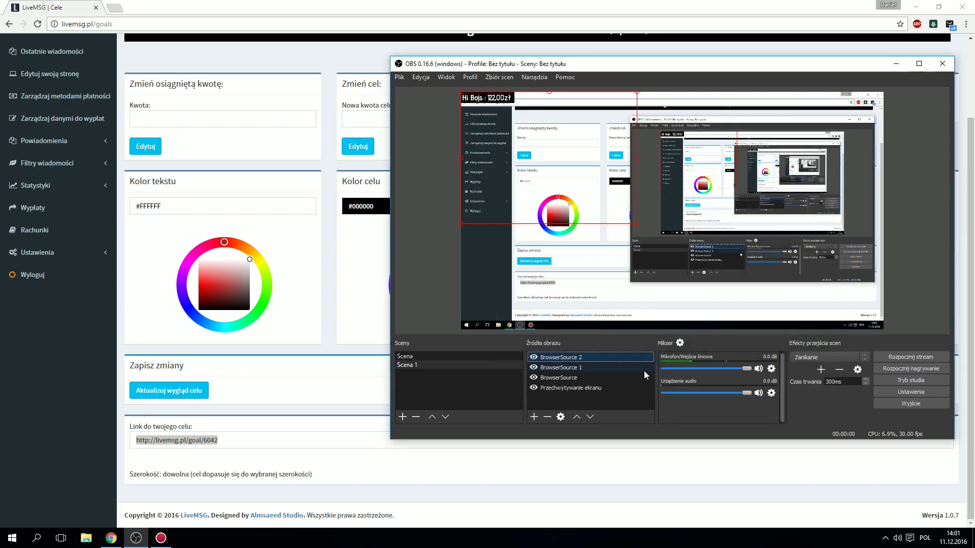
Step: Move the goal bar to the bottom centre of the scene and return to LiveMSG
{"action": "left_click_drag", "start_coordinate": [570, 180], "coordinate": [689, 380]}
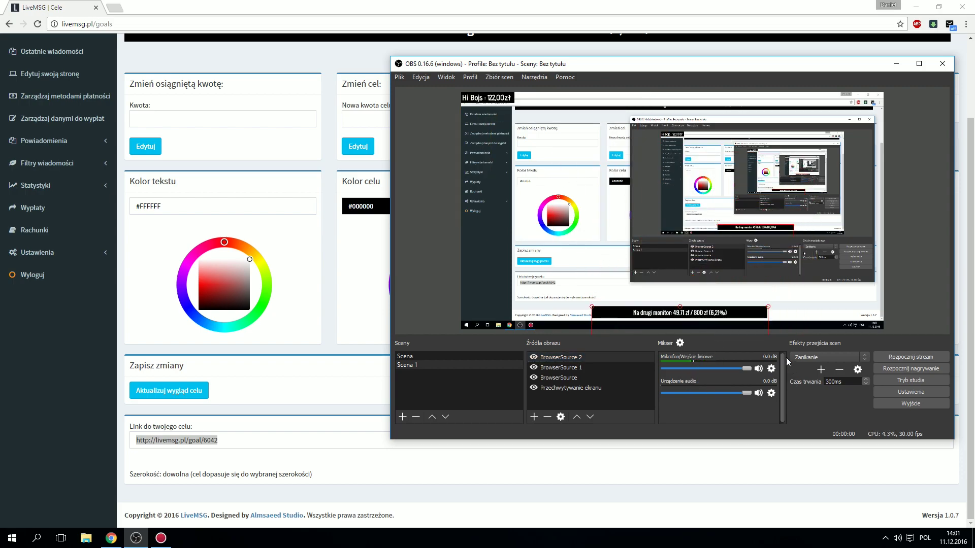
{"action": "left_click", "coordinate": [775, 322]}
{"action": "left_click", "coordinate": [864, 301]}
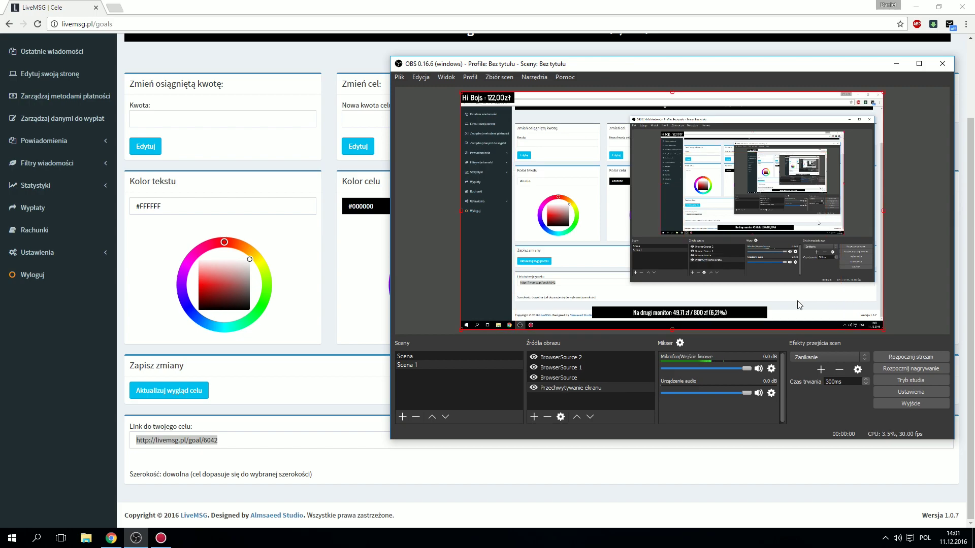
{"action": "left_click", "coordinate": [490, 465]}
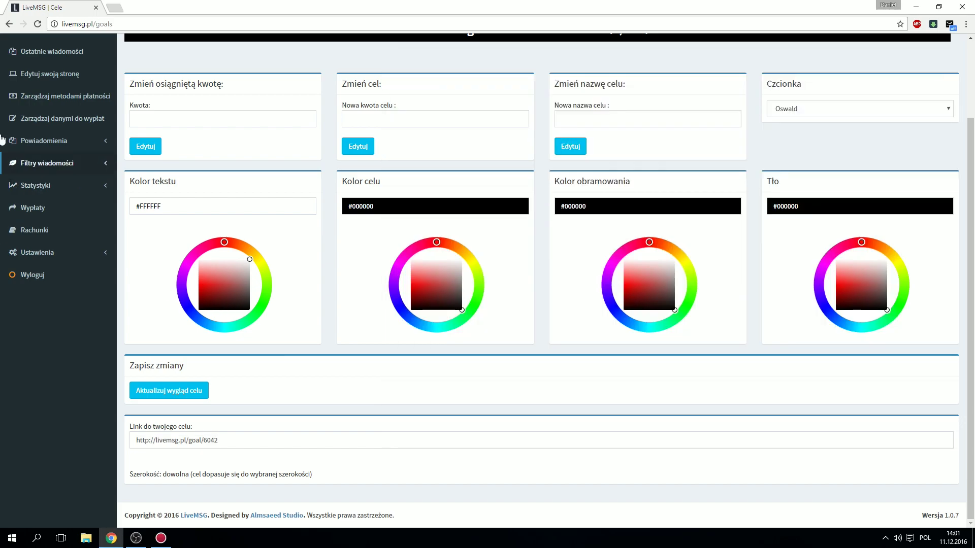
Step: Open the Donate train settings page under Powiadomienia
{"action": "left_click", "coordinate": [36, 149]}
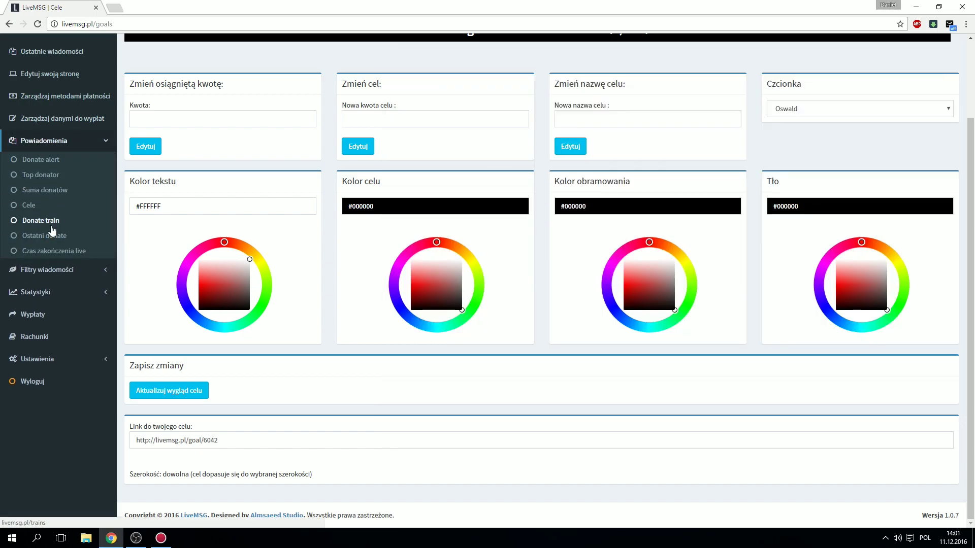
{"action": "left_click", "coordinate": [52, 227]}
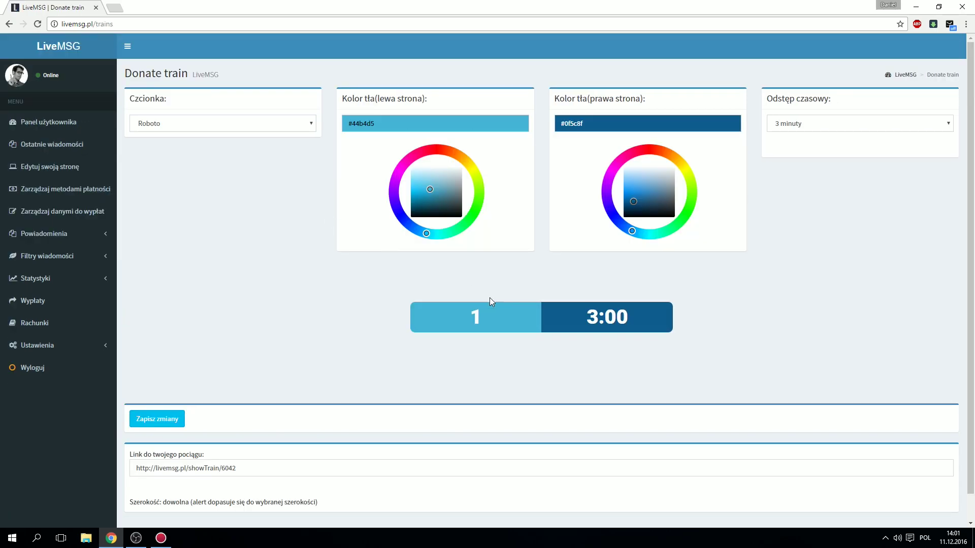
{"action": "left_click_drag", "start_coordinate": [584, 318], "coordinate": [657, 320]}
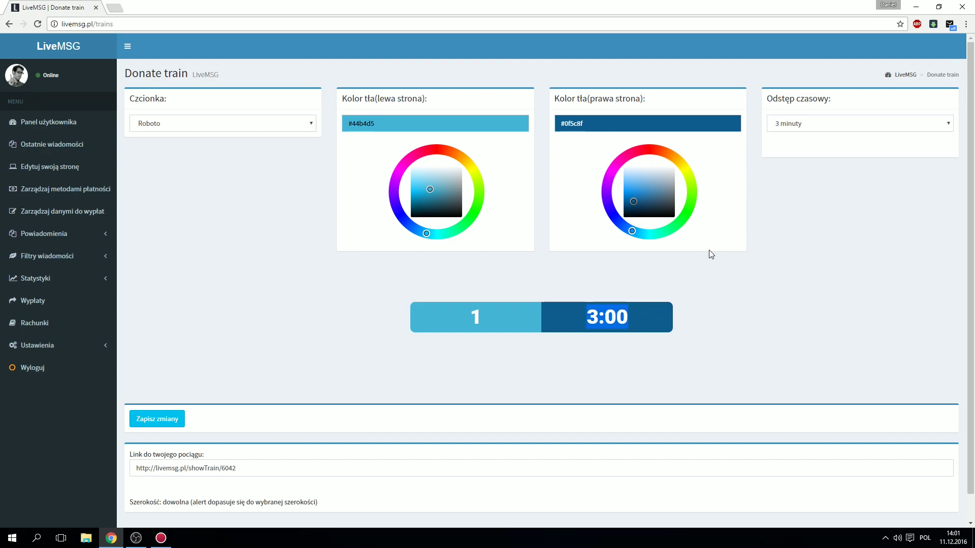
{"action": "left_click", "coordinate": [467, 315]}
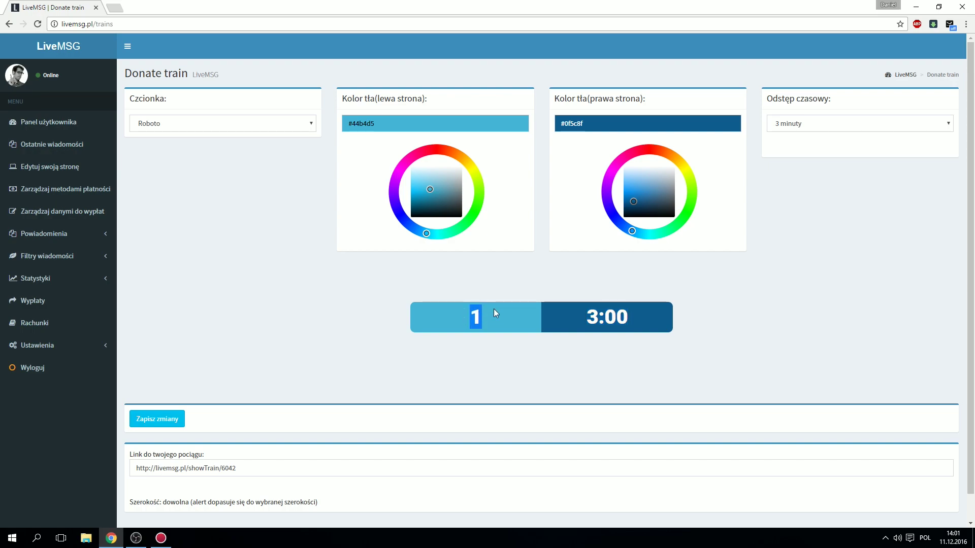
Step: Keep the Roboto font and save the donate train settings
{"action": "scroll", "coordinate": [498, 306], "scroll_direction": "down", "scroll_amount": 1}
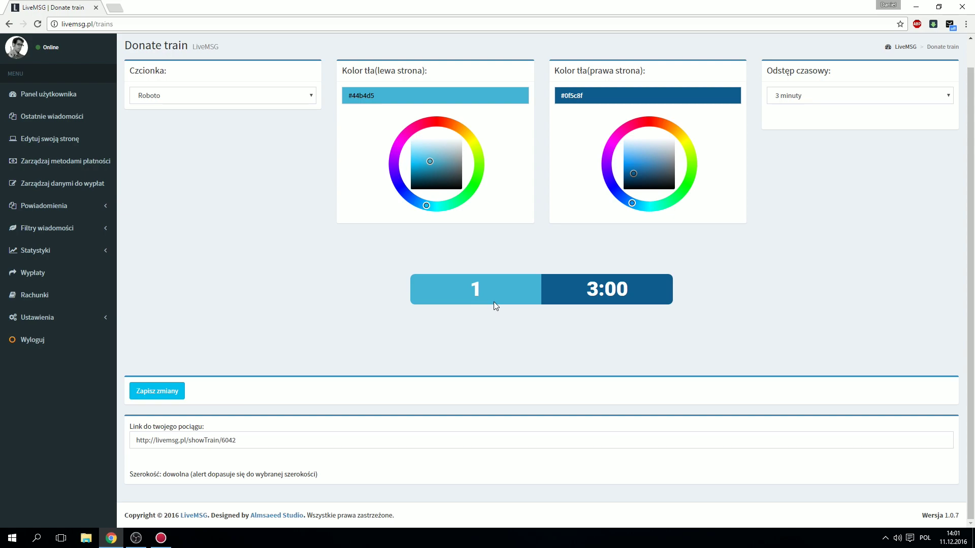
{"action": "scroll", "coordinate": [457, 285], "scroll_direction": "up", "scroll_amount": 1}
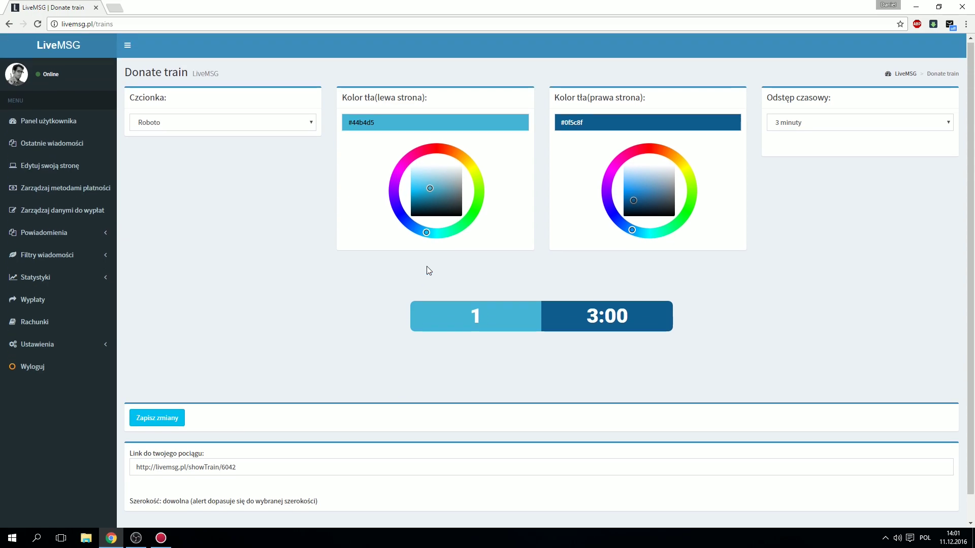
{"action": "double_click", "coordinate": [473, 317]}
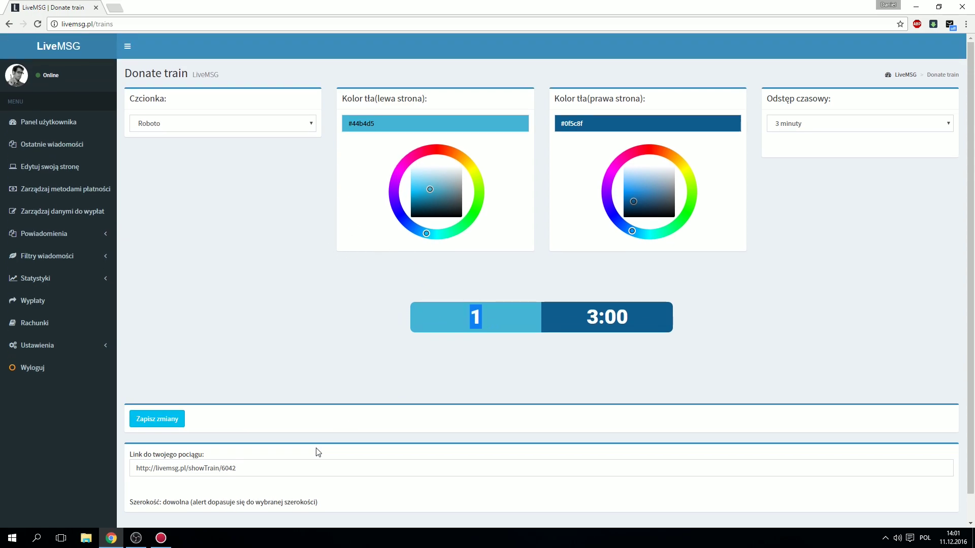
{"action": "left_click", "coordinate": [207, 121]}
{"action": "left_click", "coordinate": [207, 120]}
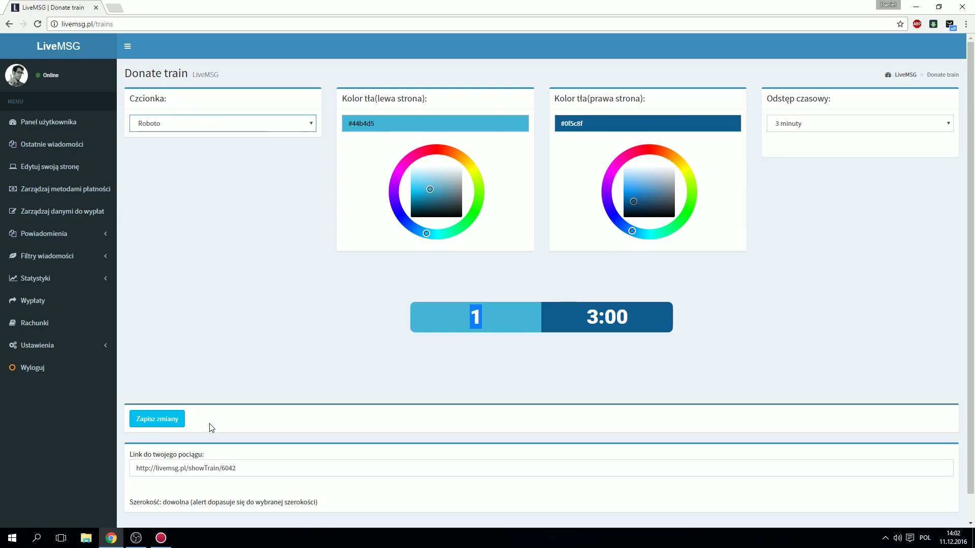
{"action": "left_click", "coordinate": [171, 426]}
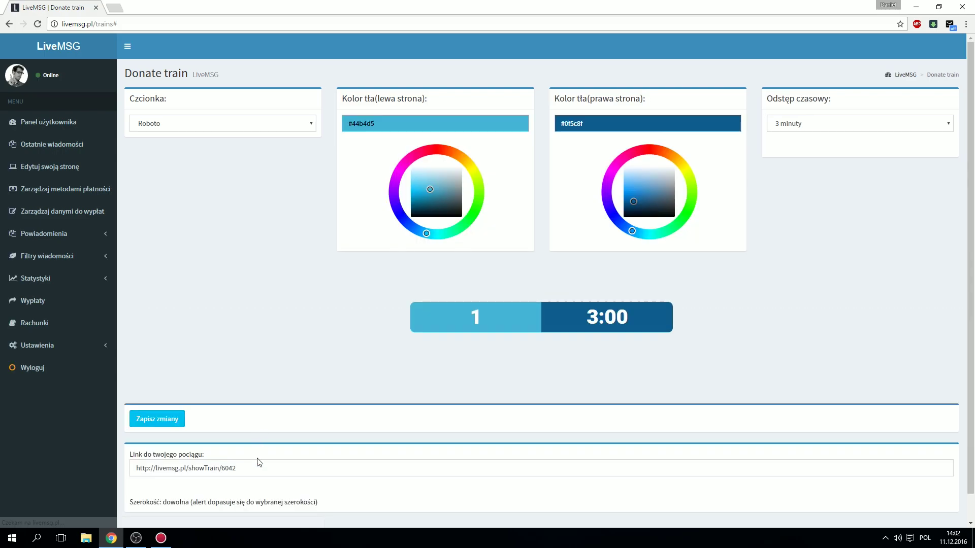
Step: Copy the train widget link and add it in OBS as BrowserSource 3
{"action": "left_click", "coordinate": [257, 471]}
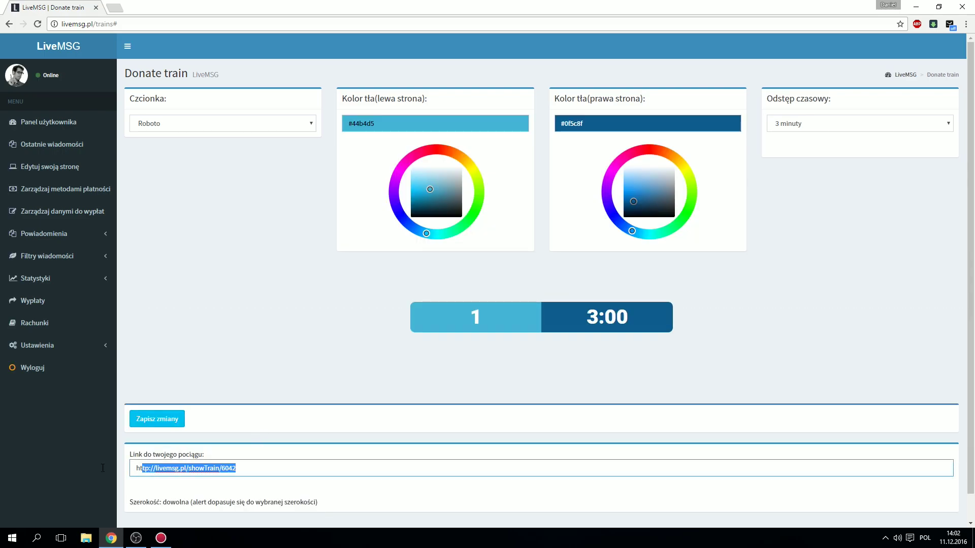
{"action": "left_click", "coordinate": [136, 538]}
{"action": "right_click", "coordinate": [553, 394]}
{"action": "left_click", "coordinate": [617, 403]}
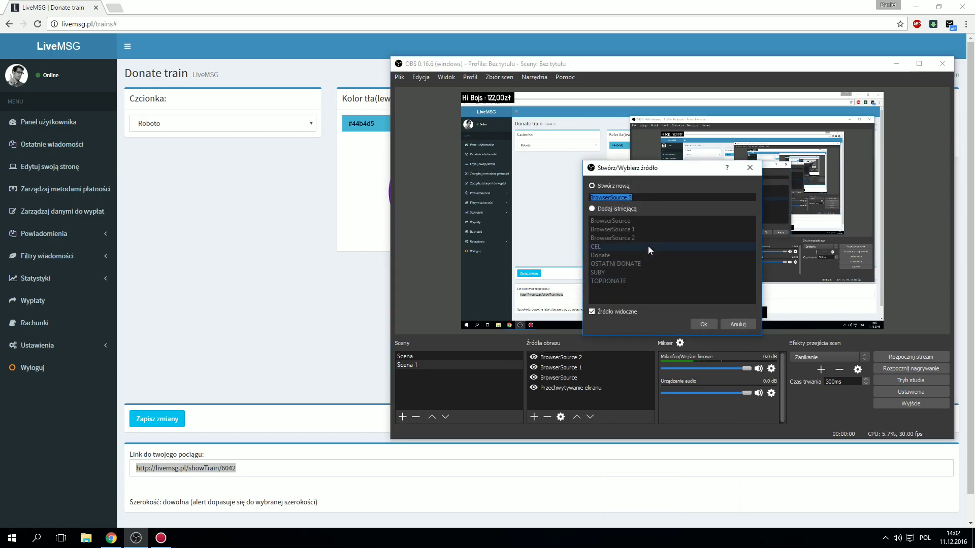
{"action": "left_click", "coordinate": [700, 324]}
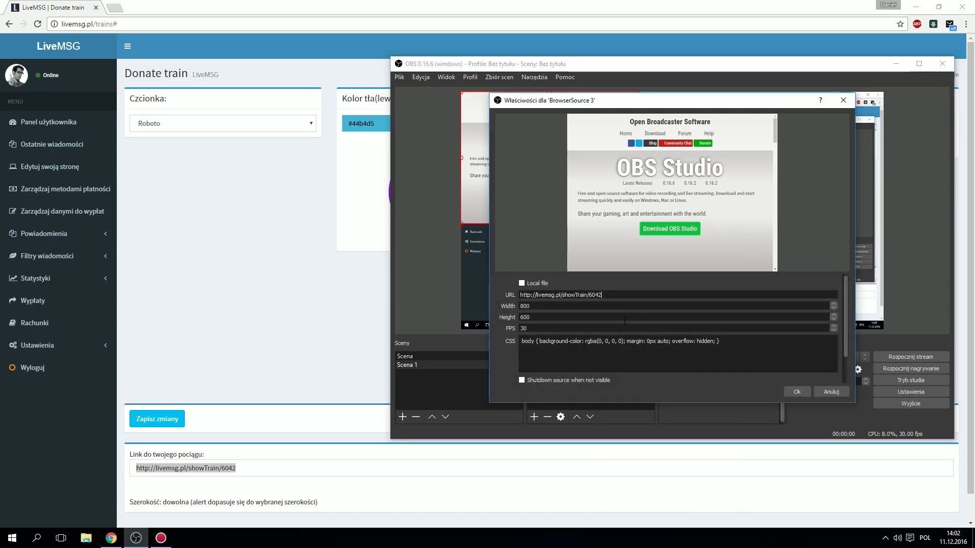
{"action": "left_click", "coordinate": [797, 392]}
Step: Move the train bar to the centre of the scene and go back to LiveMSG
{"action": "left_click_drag", "start_coordinate": [572, 114], "coordinate": [606, 210]}
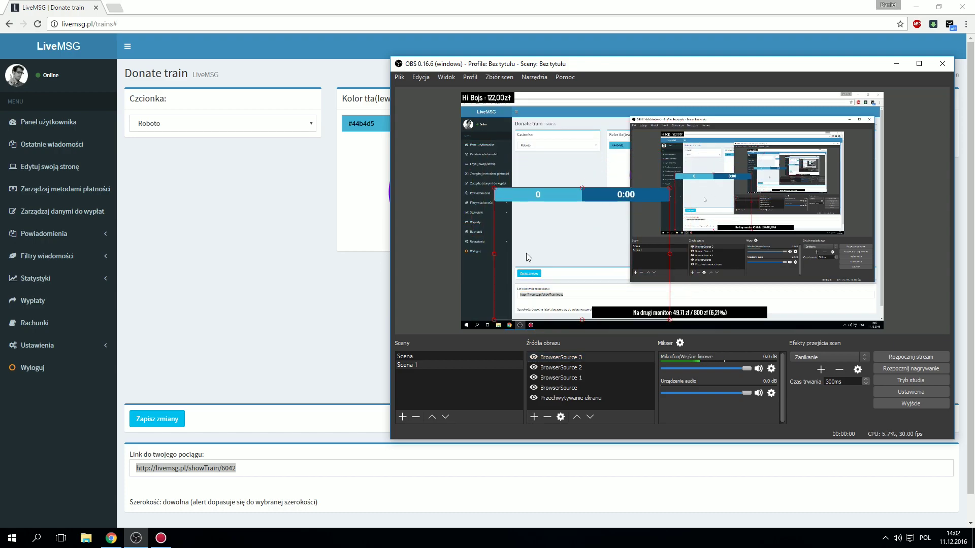
{"action": "left_click", "coordinate": [165, 328]}
{"action": "left_click", "coordinate": [65, 234]}
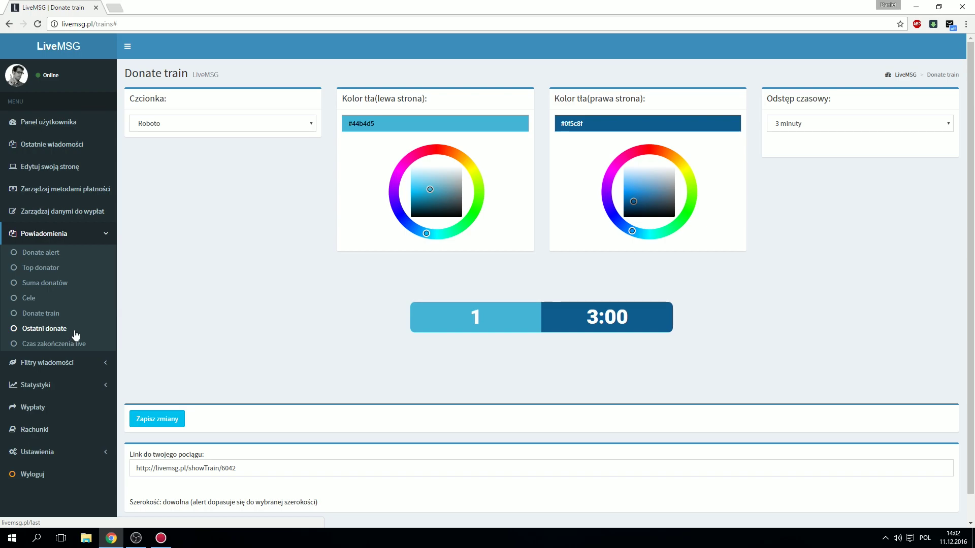
Step: Open the Ostatni donate settings, check its Roboto font, and select its CLR Browser link
{"action": "left_click", "coordinate": [60, 330]}
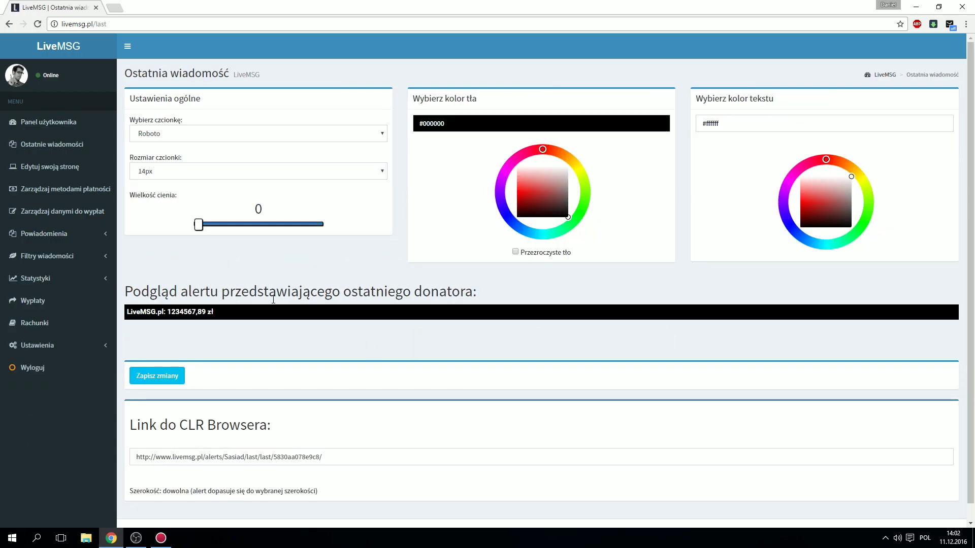
{"action": "scroll", "coordinate": [201, 253], "scroll_direction": "down", "scroll_amount": 1}
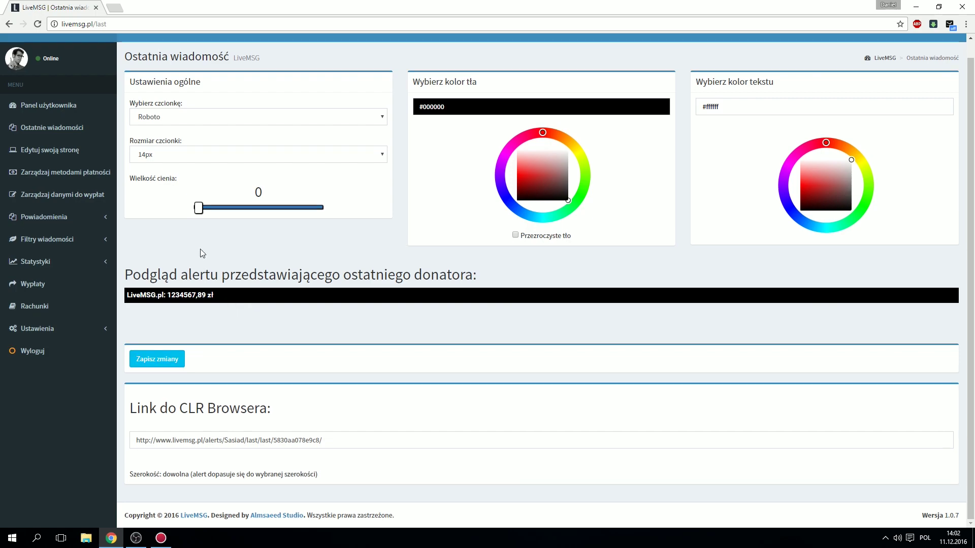
{"action": "left_click", "coordinate": [185, 119]}
{"action": "left_click", "coordinate": [185, 119]}
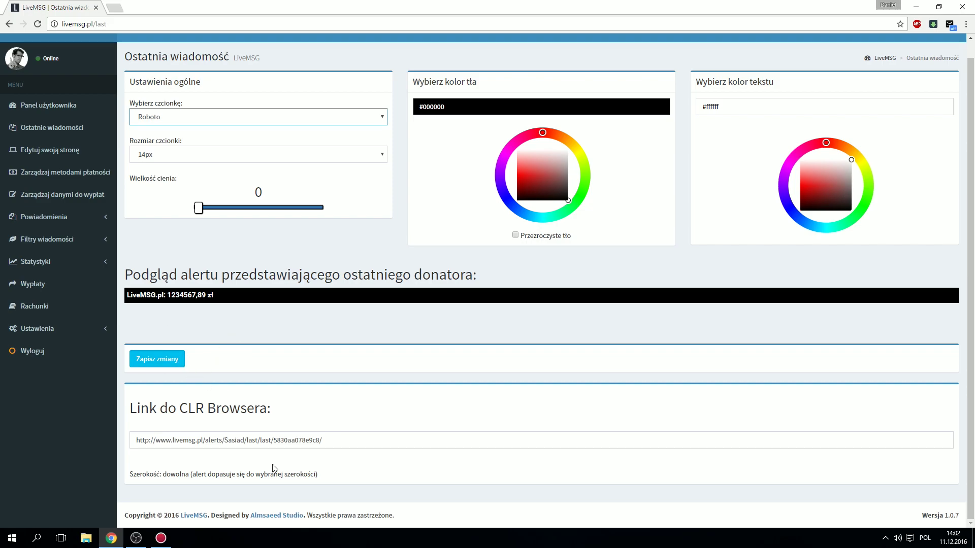
{"action": "left_click", "coordinate": [353, 445]}
{"action": "key", "text": "ctrl+c"}
Step: Add BrowserSource 4 with the last-donor alert link and move it to the preview's right
{"action": "left_click", "coordinate": [136, 538]}
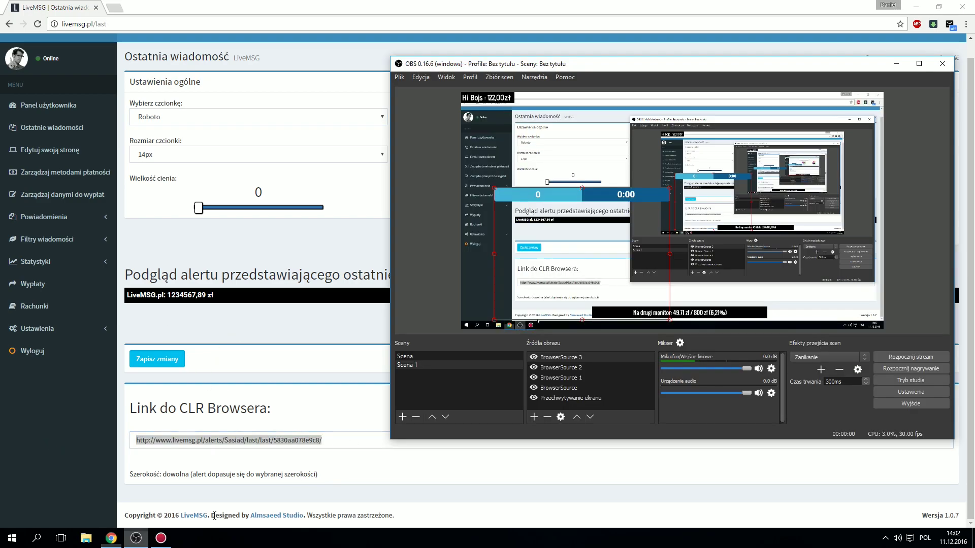
{"action": "left_click", "coordinate": [536, 416]}
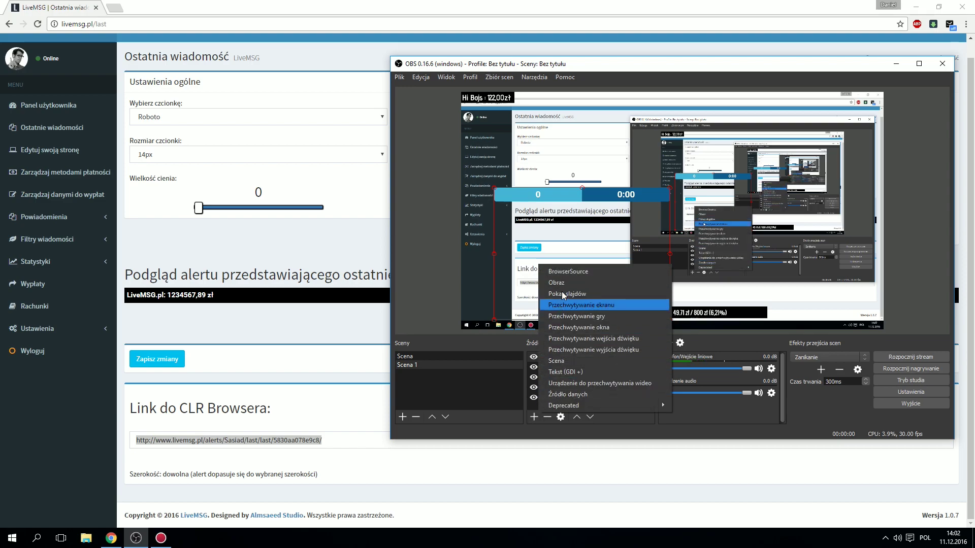
{"action": "left_click", "coordinate": [559, 268]}
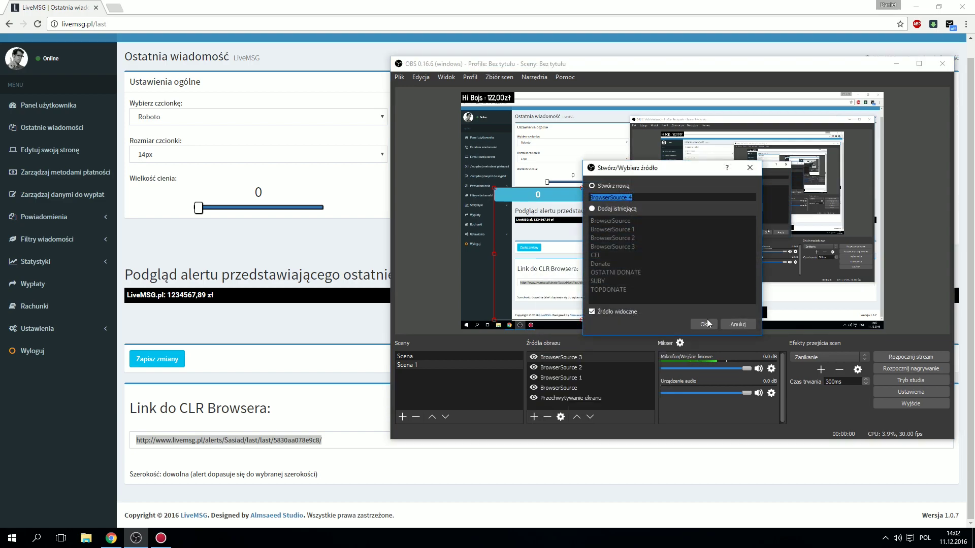
{"action": "left_click", "coordinate": [706, 321]}
{"action": "triple_click", "coordinate": [620, 295]}
{"action": "key", "text": "ctrl+v"}
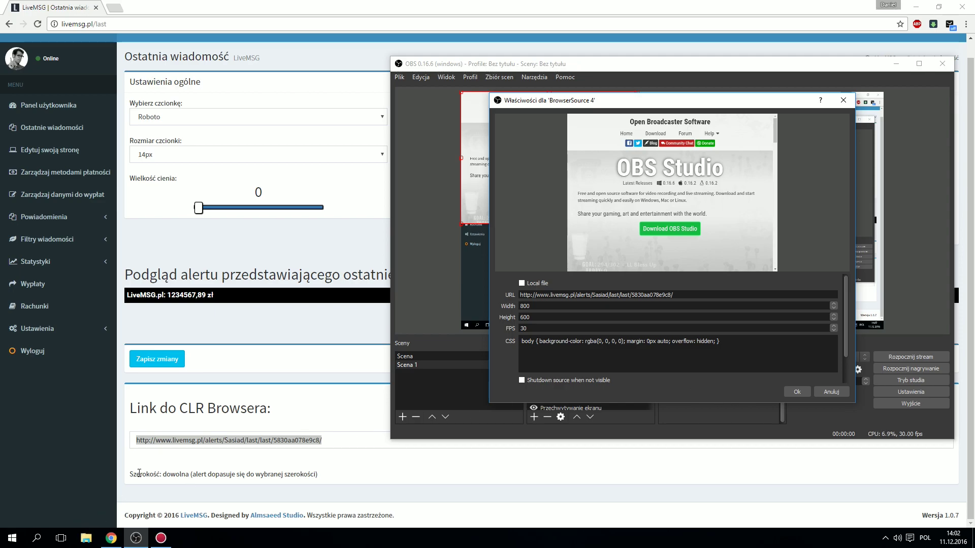
{"action": "left_click", "coordinate": [797, 392]}
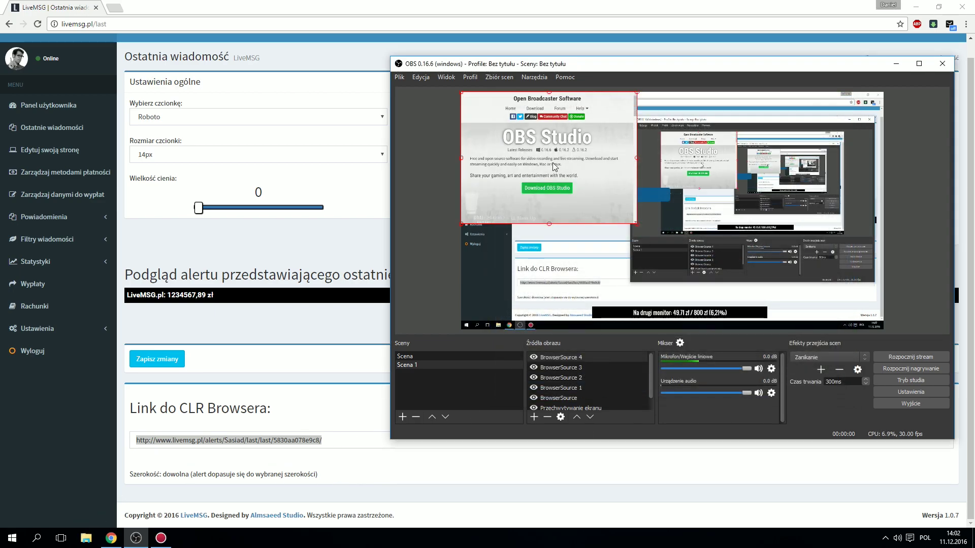
{"action": "left_click_drag", "start_coordinate": [614, 211], "coordinate": [774, 261]}
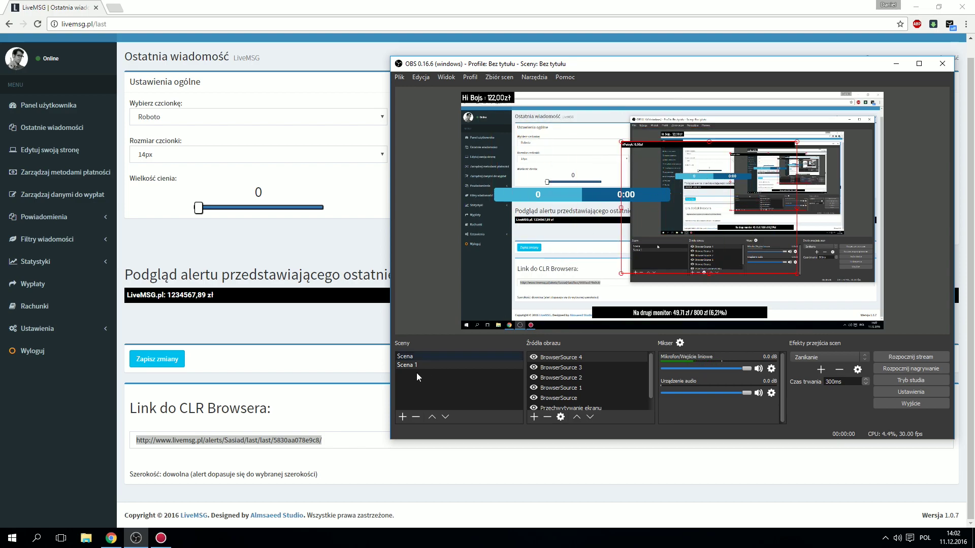
Step: Back in LiveMSG, expand the message filters and notifications sections
{"action": "left_click", "coordinate": [268, 335]}
{"action": "left_click", "coordinate": [34, 239]}
{"action": "left_click", "coordinate": [44, 217]}
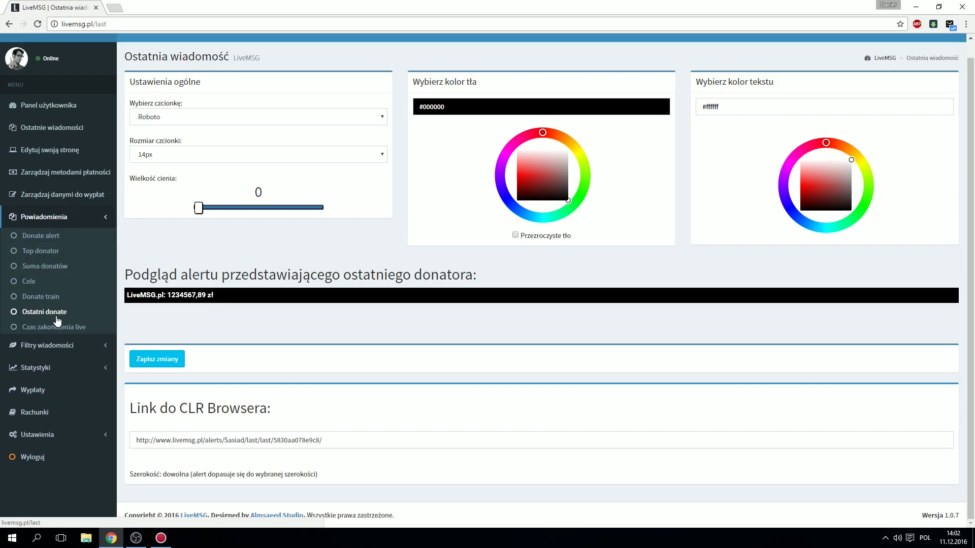
Step: Save the Czas zakończenia live timer (05:43:30, 30 s per złoty, Roboto) and select its widget link
{"action": "left_click", "coordinate": [48, 330]}
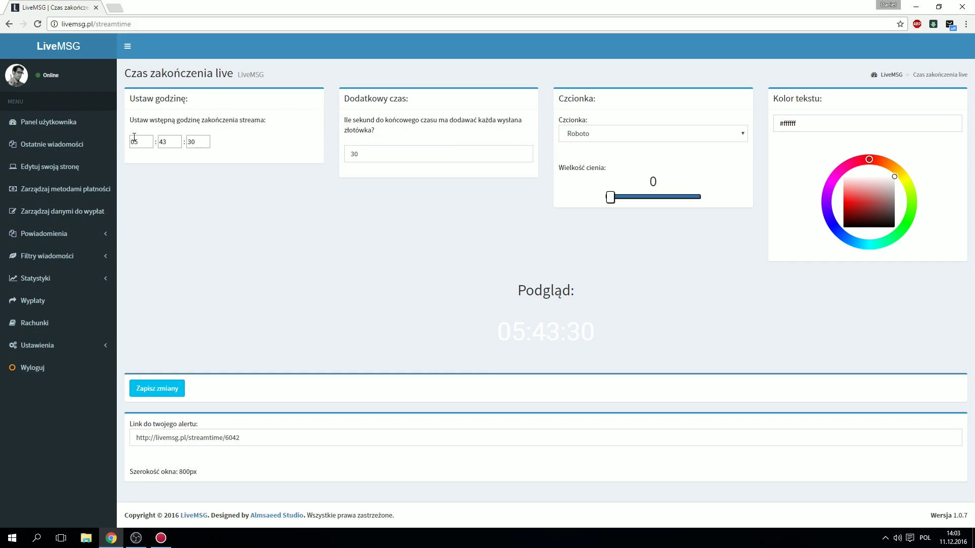
{"action": "left_click_drag", "start_coordinate": [138, 138], "coordinate": [128, 141]}
{"action": "left_click", "coordinate": [407, 155]}
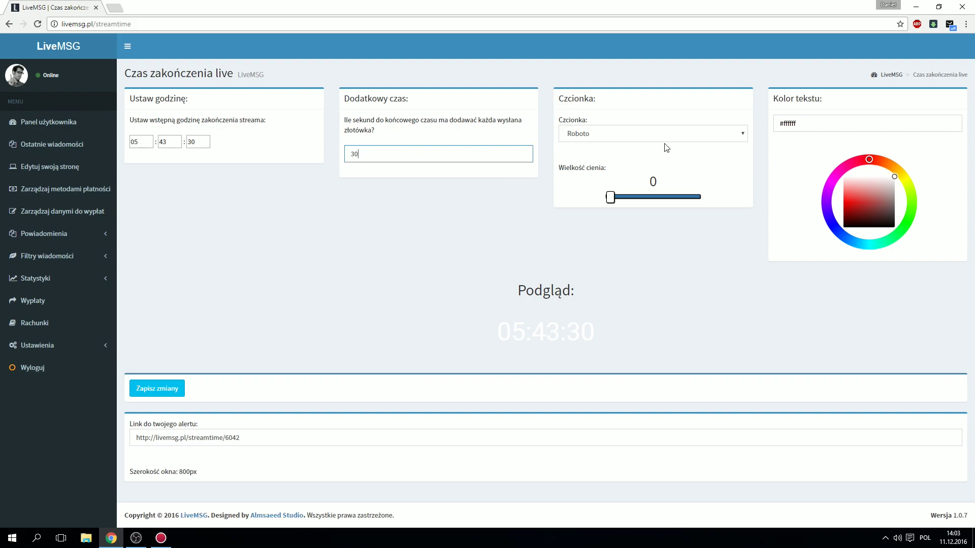
{"action": "left_click", "coordinate": [645, 139]}
{"action": "left_click", "coordinate": [645, 138]}
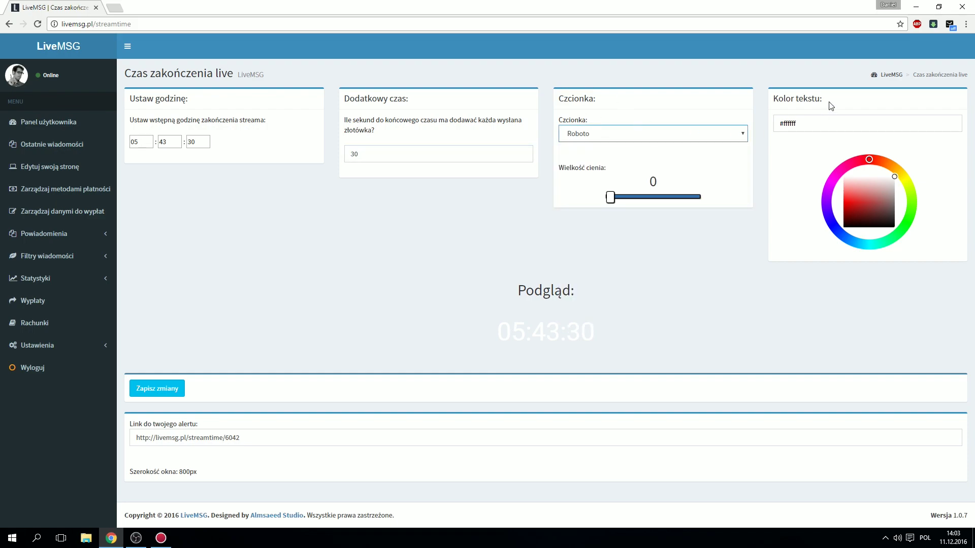
{"action": "left_click", "coordinate": [158, 395]}
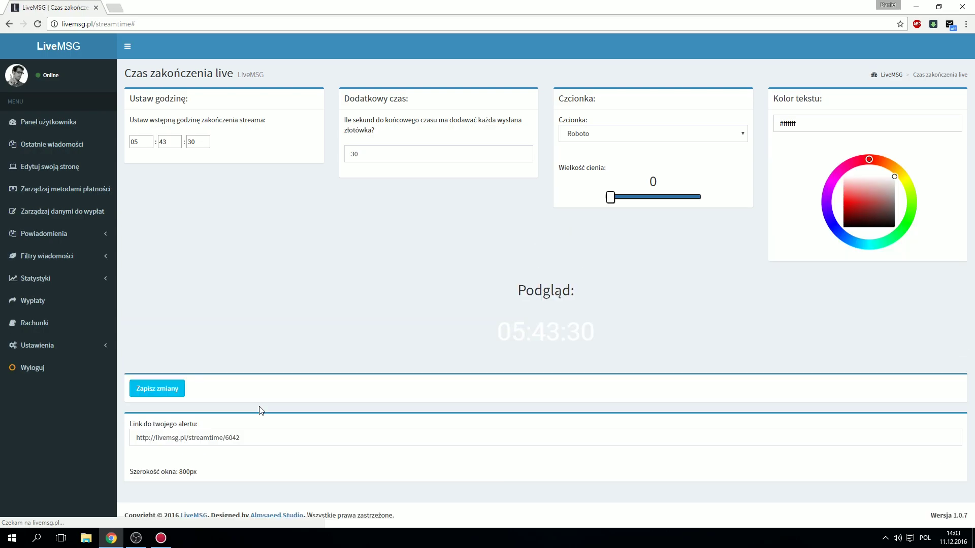
{"action": "left_click", "coordinate": [266, 438]}
{"action": "key", "text": "ctrl+c"}
Step: Add BrowserSource 5 using the pasted stream-end timer link
{"action": "left_click", "coordinate": [136, 538]}
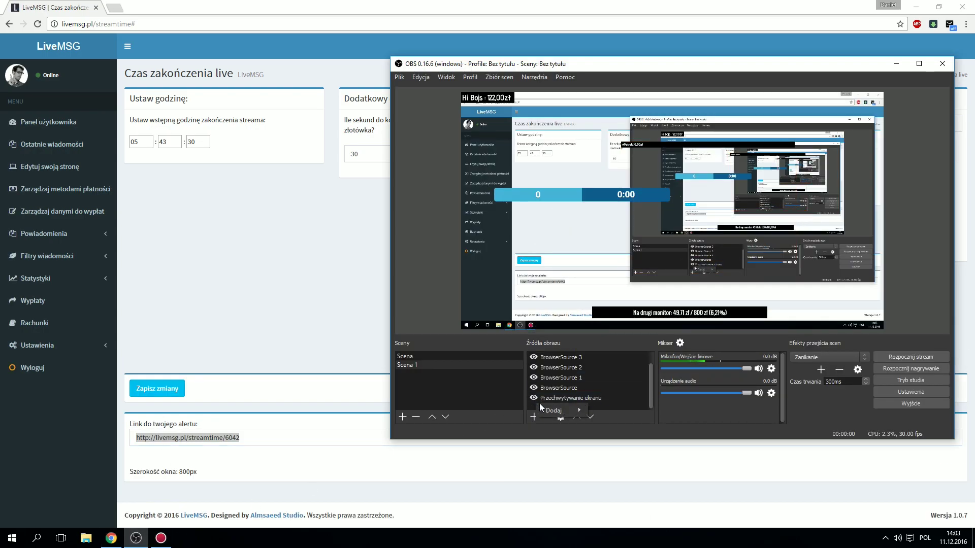
{"action": "left_click", "coordinate": [534, 417]}
{"action": "left_click", "coordinate": [629, 410]}
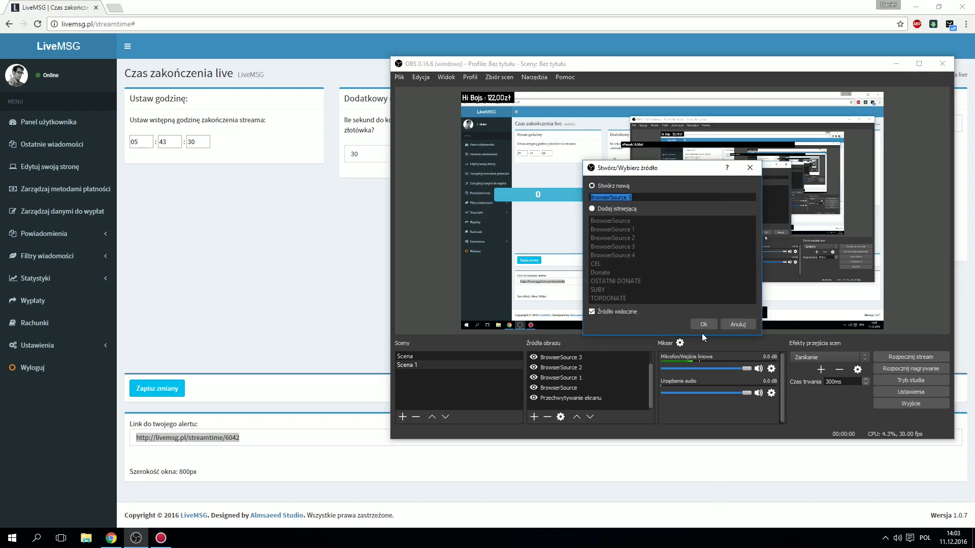
{"action": "left_click", "coordinate": [703, 326]}
{"action": "key", "text": "ctrl+v"}
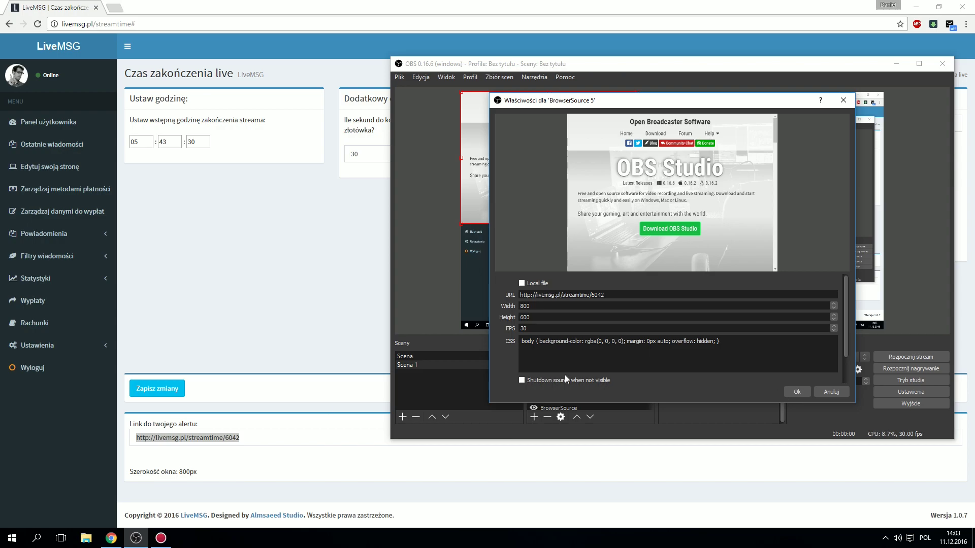
{"action": "left_click", "coordinate": [797, 392]}
Step: Position the 05:43:30 timer below the counter bar in the preview
{"action": "left_click_drag", "start_coordinate": [675, 281], "coordinate": [659, 228]}
{"action": "left_click_drag", "start_coordinate": [765, 244], "coordinate": [731, 323]}
{"action": "left_click", "coordinate": [558, 219]}
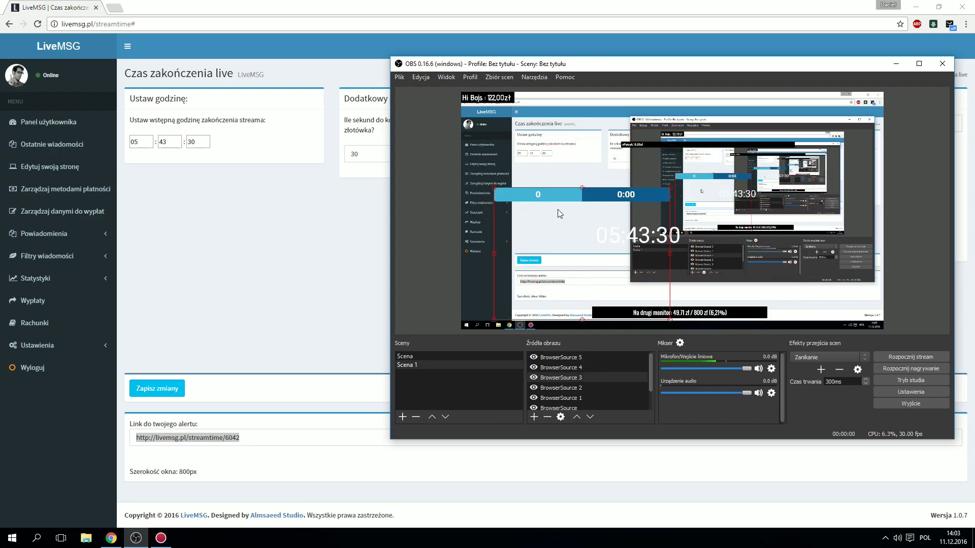
{"action": "left_click", "coordinate": [700, 201]}
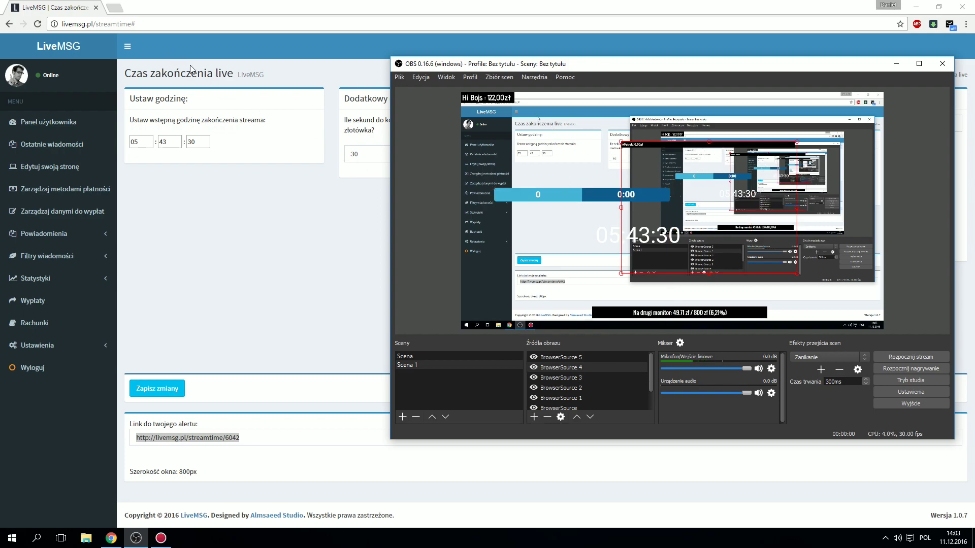
{"action": "left_click", "coordinate": [516, 223]}
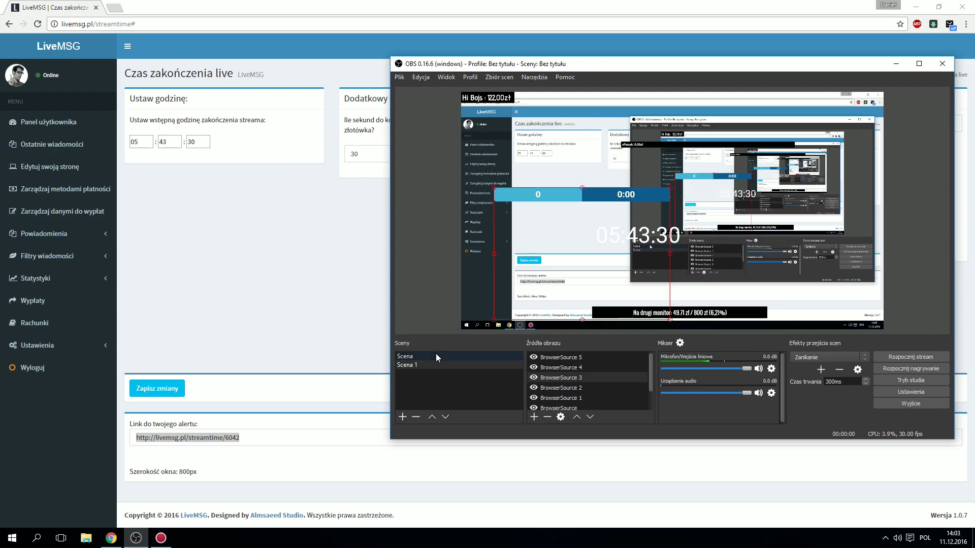
Step: Inspect the SUBY source's livecounts URL in scene Scena, then return to Scena 1 and minimize OBS
{"action": "left_click", "coordinate": [436, 356]}
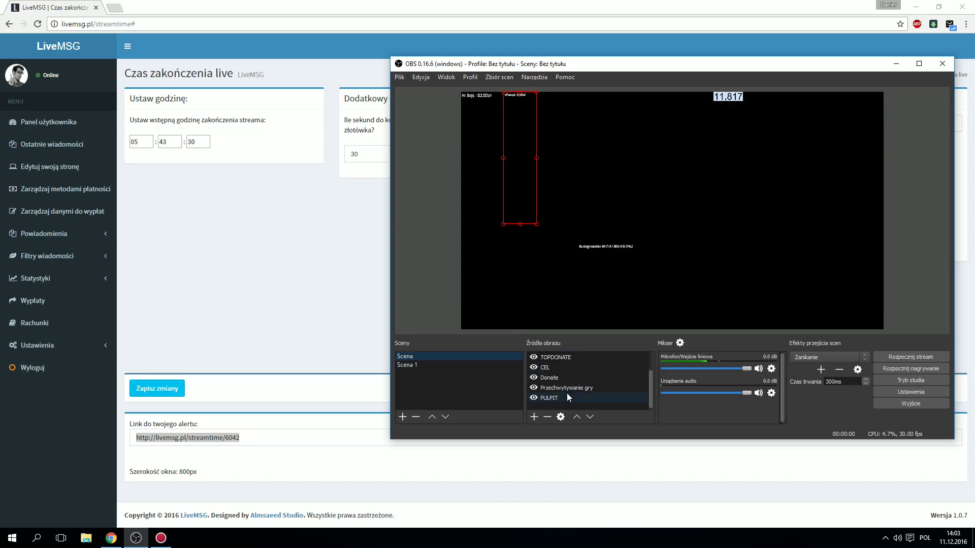
{"action": "scroll", "coordinate": [567, 393], "scroll_direction": "up", "scroll_amount": 1}
{"action": "double_click", "coordinate": [565, 368]}
{"action": "left_click_drag", "start_coordinate": [643, 295], "coordinate": [619, 295]}
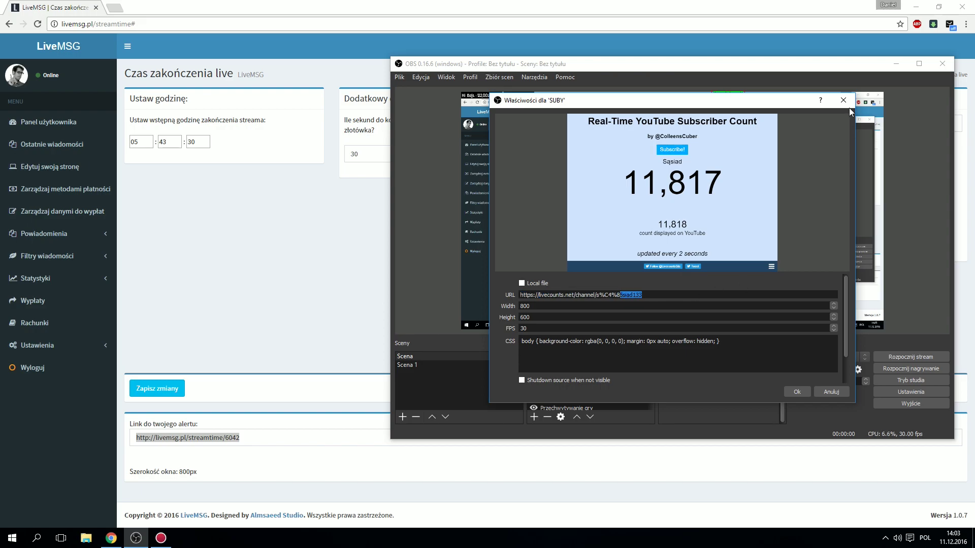
{"action": "left_click", "coordinate": [843, 100]}
{"action": "left_click", "coordinate": [480, 362]}
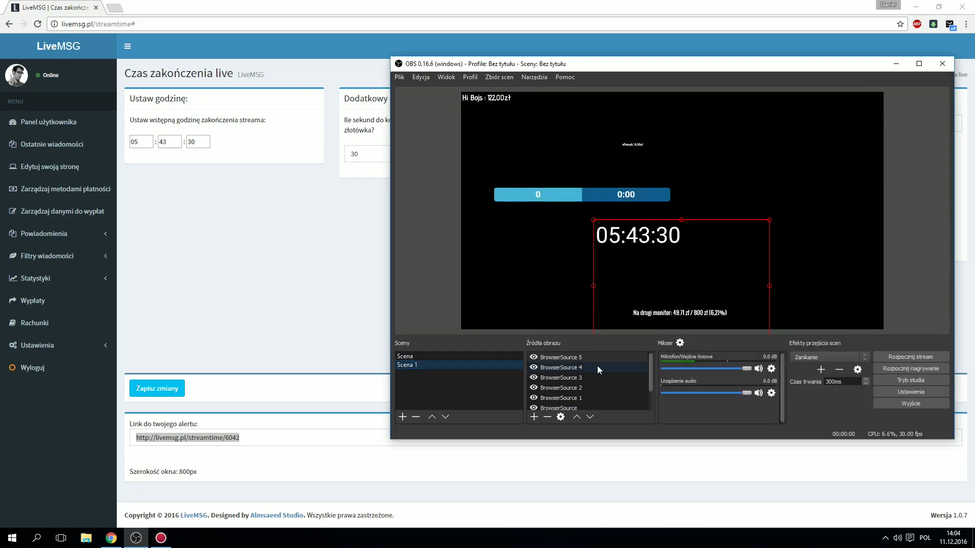
{"action": "scroll", "coordinate": [557, 385], "scroll_direction": "down", "scroll_amount": 1}
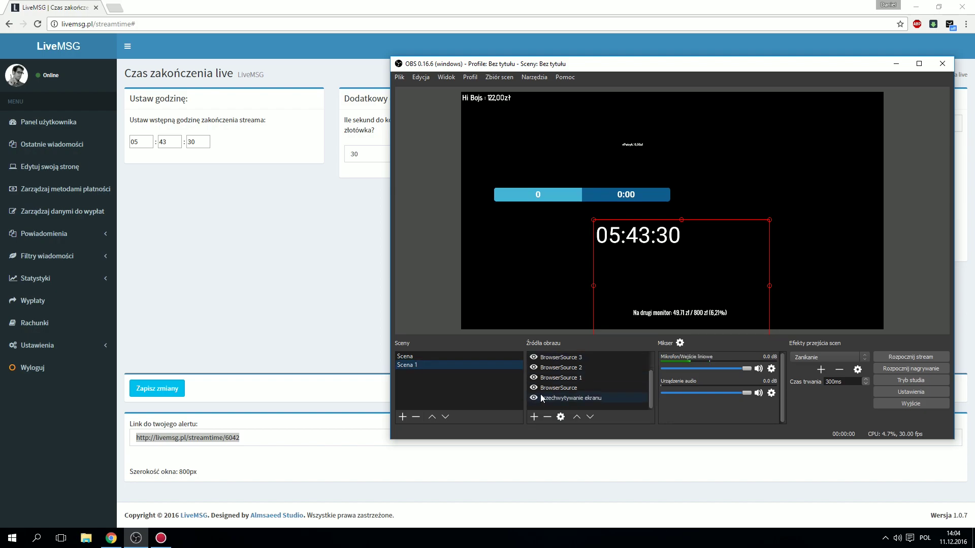
{"action": "left_click", "coordinate": [149, 537]}
Step: Search Google for 'live count' in a new tab and open the Livecounts: Live Subscriber Count result
{"action": "left_click", "coordinate": [114, 7]}
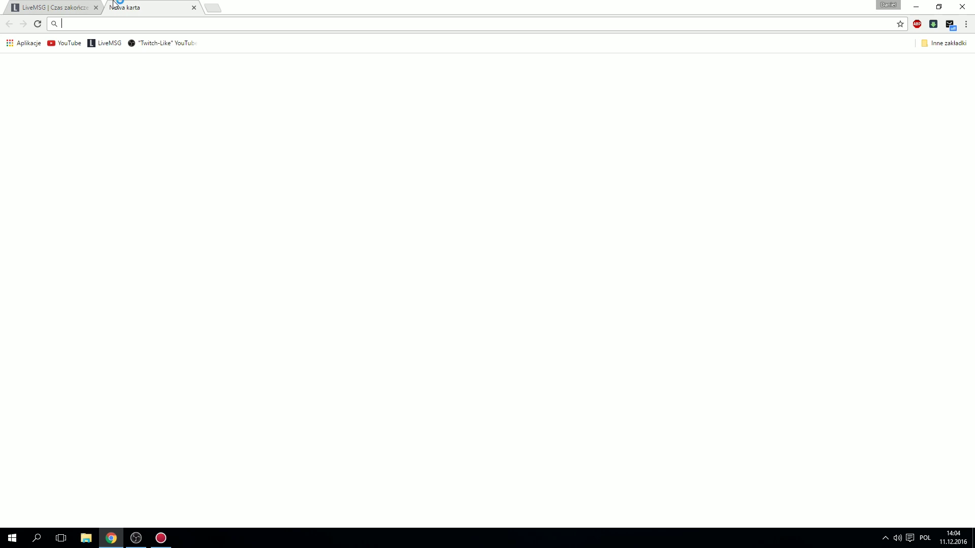
{"action": "type", "text": "live co"}
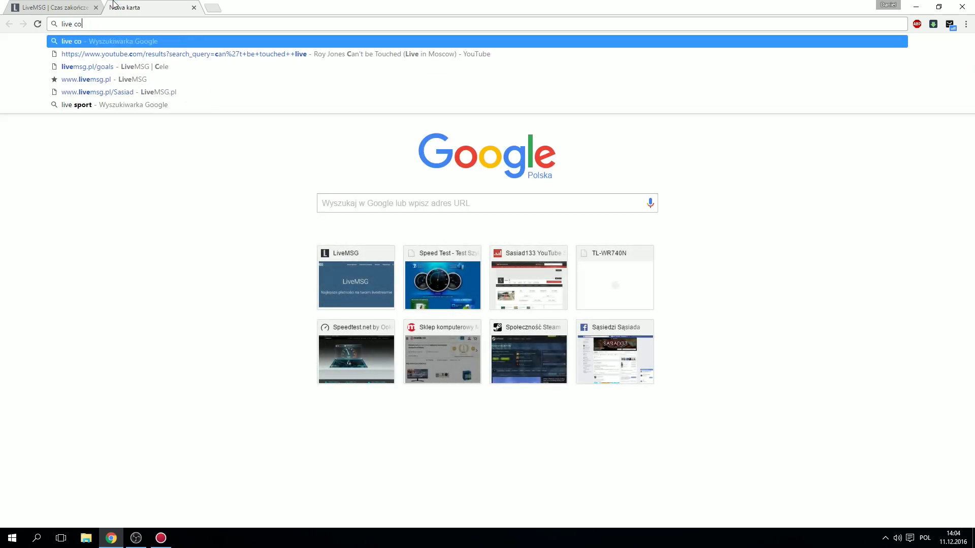
{"action": "type", "text": "unt"}
{"action": "key", "text": "Return"}
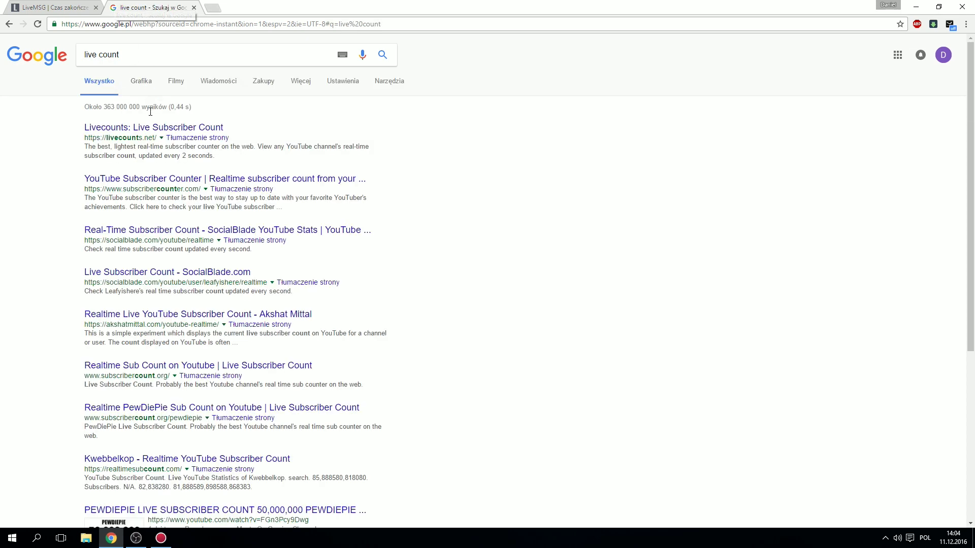
{"action": "left_click", "coordinate": [152, 128]}
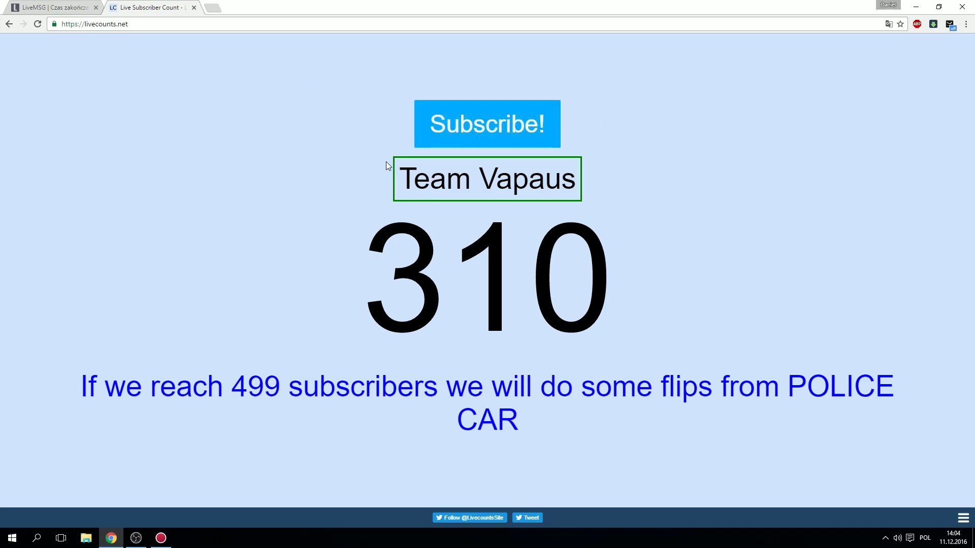
Step: Repeat the 'live count' search and reopen the Livecounts result
{"action": "left_click", "coordinate": [164, 24]}
{"action": "type", "text": "live count"}
{"action": "key", "text": "Return"}
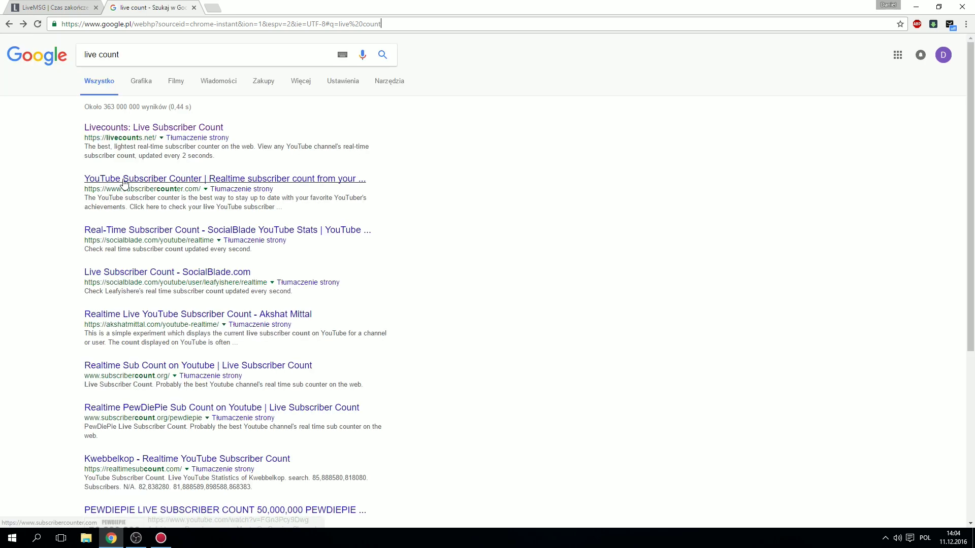
{"action": "left_click", "coordinate": [166, 129]}
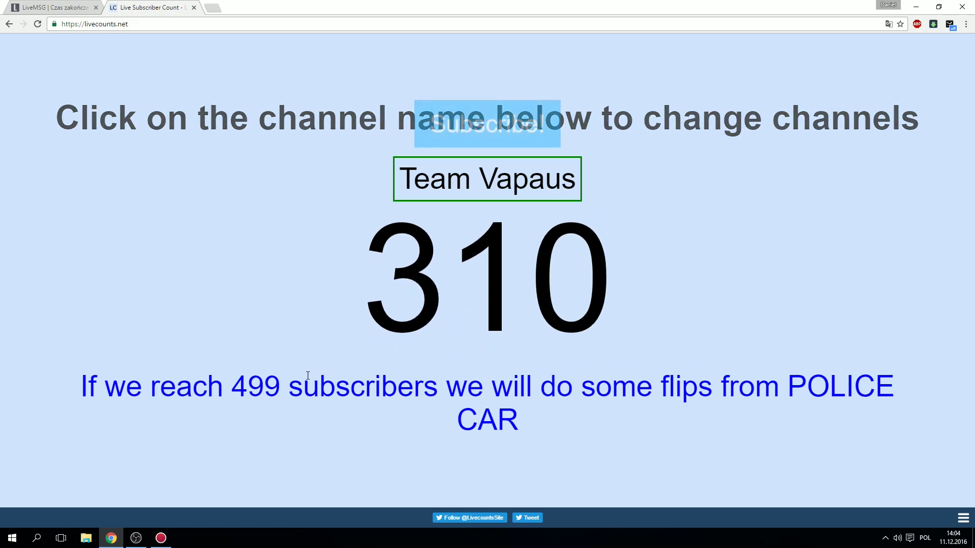
Step: Append '/' to livecounts.net and go to the suggested channel subscriber counter page
{"action": "left_click", "coordinate": [155, 23]}
{"action": "left_click", "coordinate": [163, 24]}
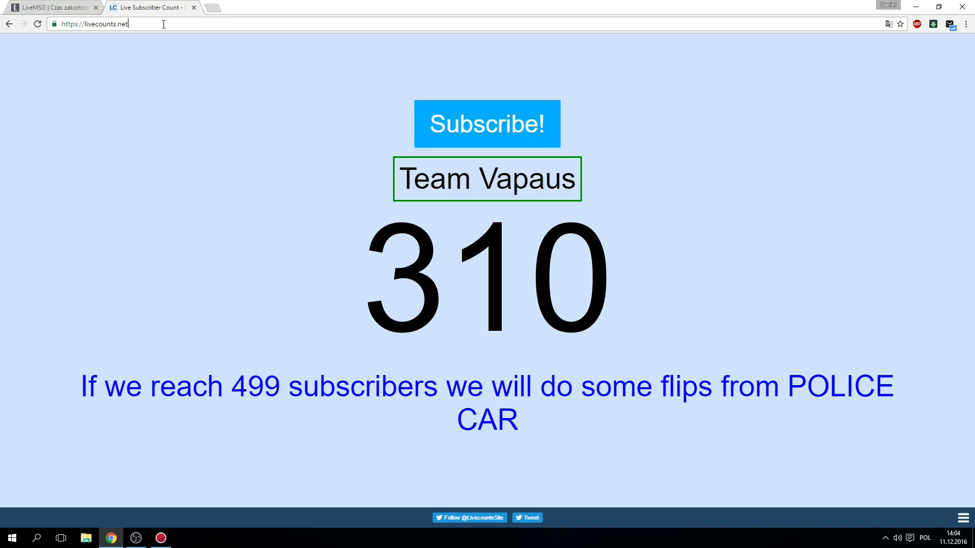
{"action": "type", "text": "/"}
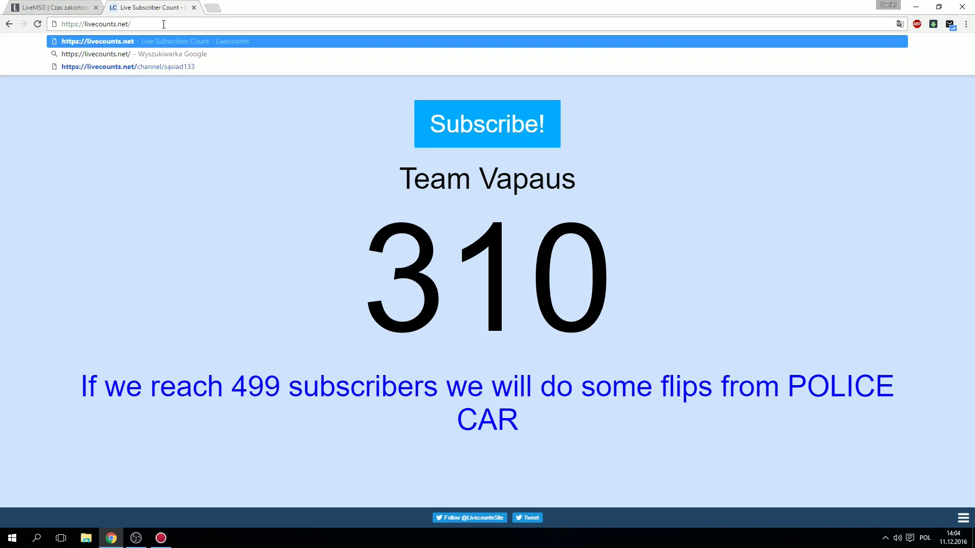
{"action": "key", "text": "Down"}
{"action": "key", "text": "Down"}
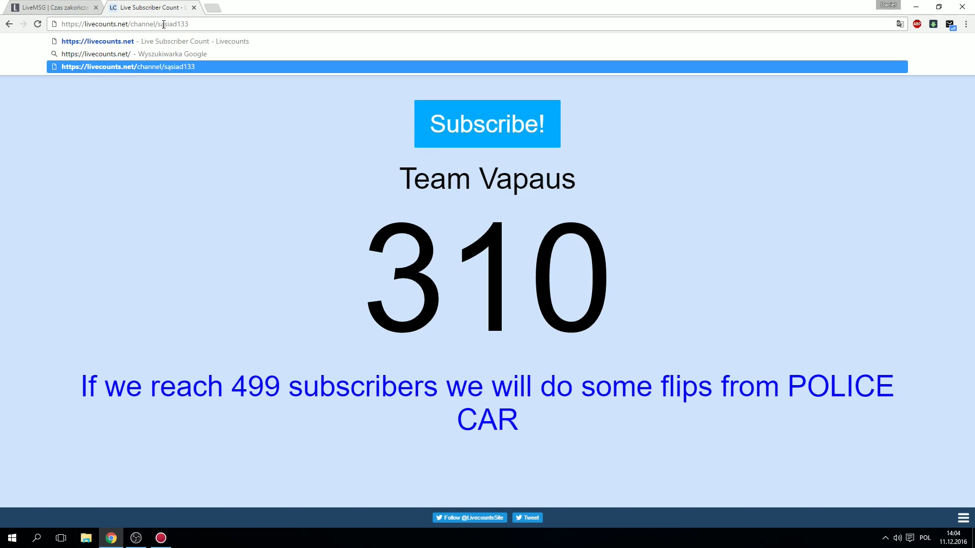
{"action": "key", "text": "Return"}
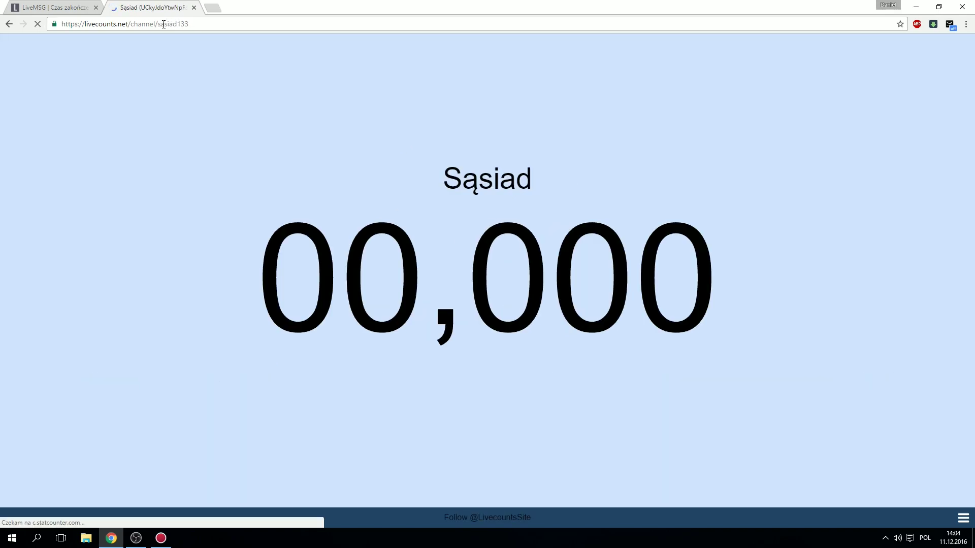